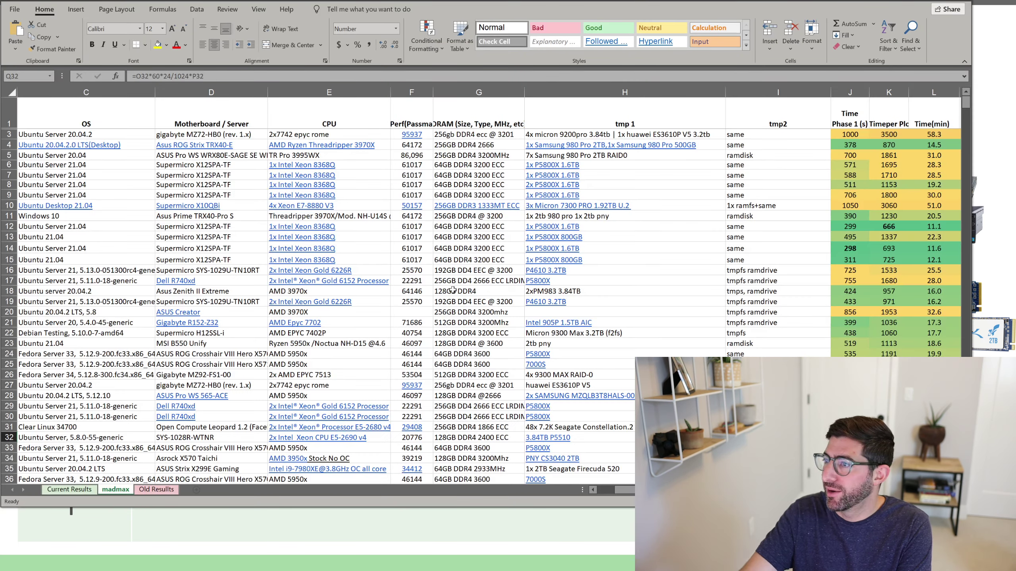
Examine the TR Pro 3995WX result on the madmax sheet, from its hardware to its plotting times, price and thread settings
scroll(556, 464, "left", 2)
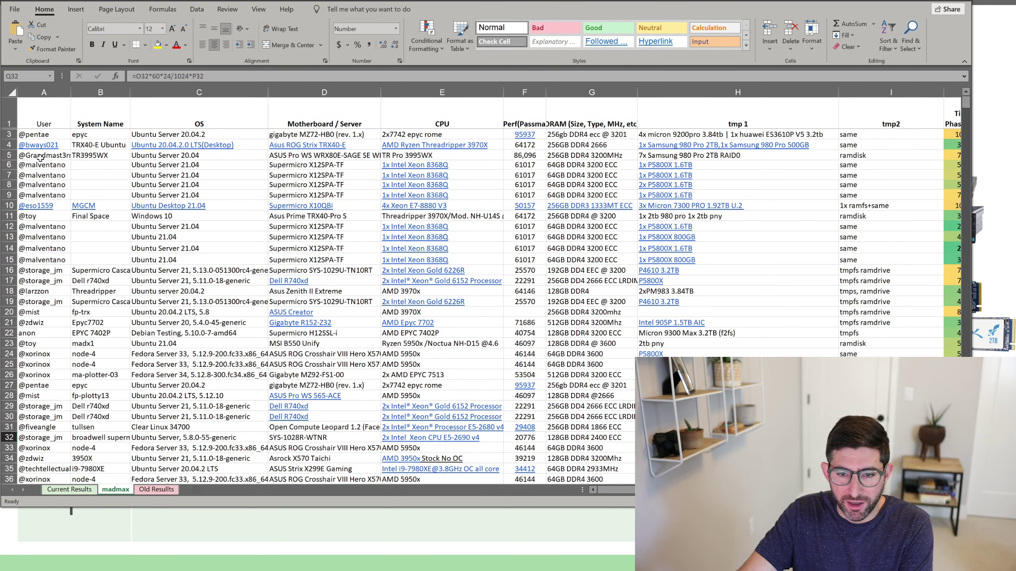
left_click(475, 156)
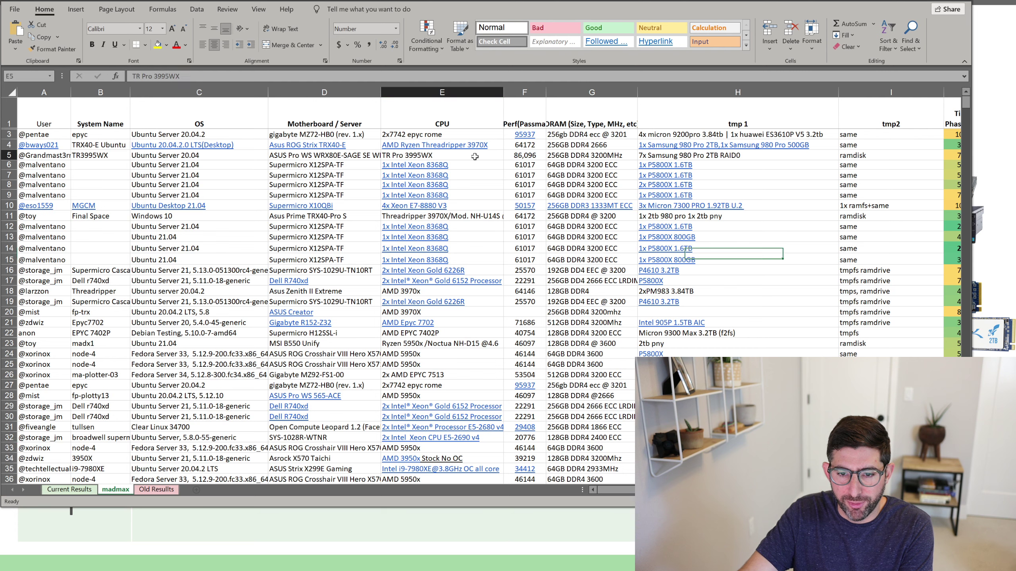
left_click(9, 156)
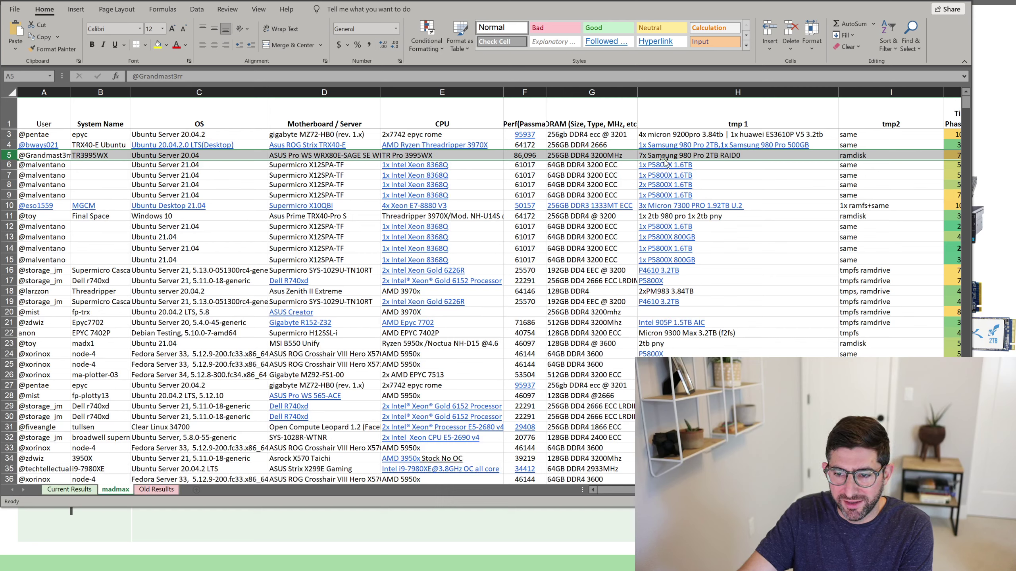
scroll(488, 288, "right", 10)
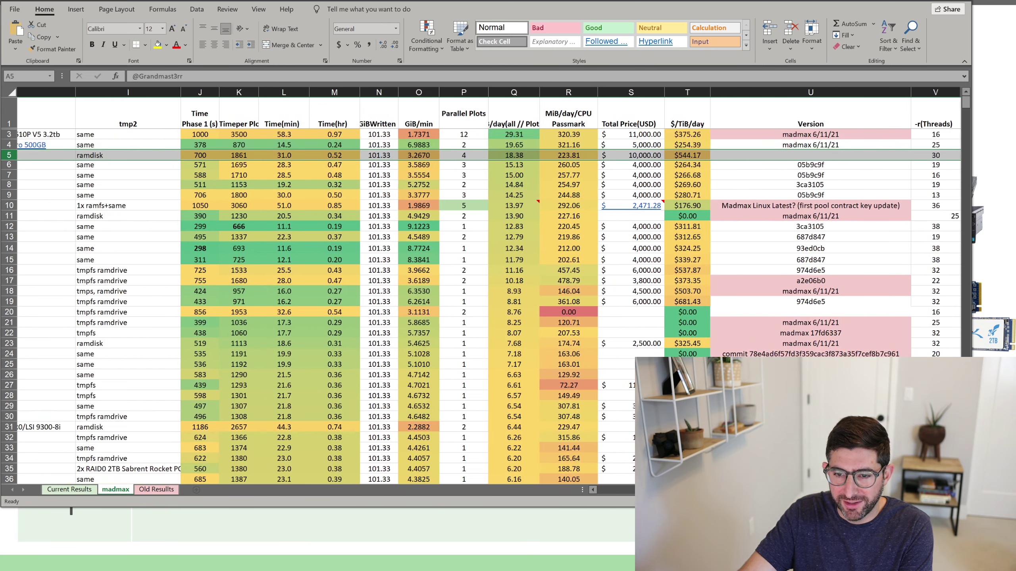
scroll(462, 157, "right", 1)
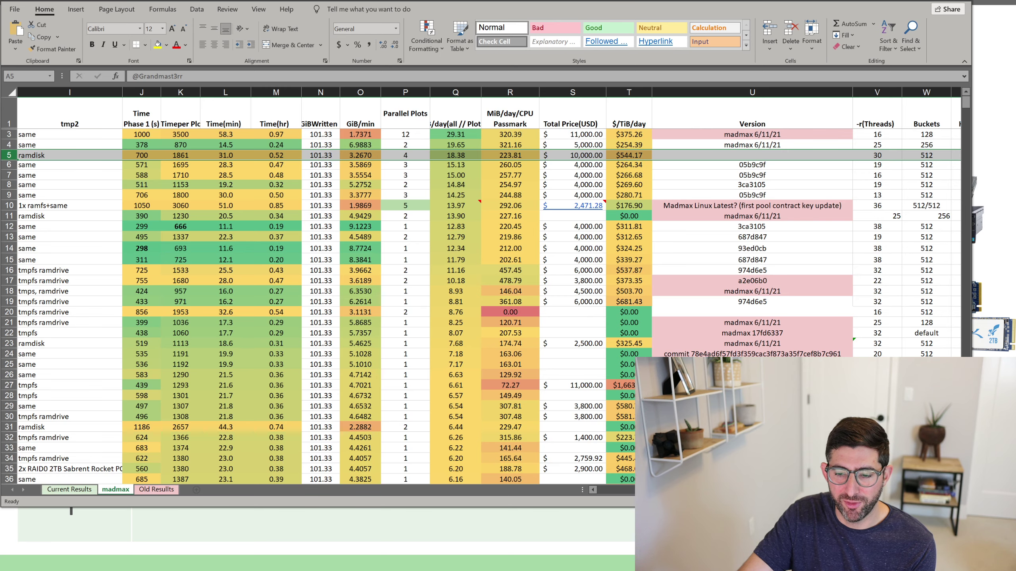
left_click(626, 489)
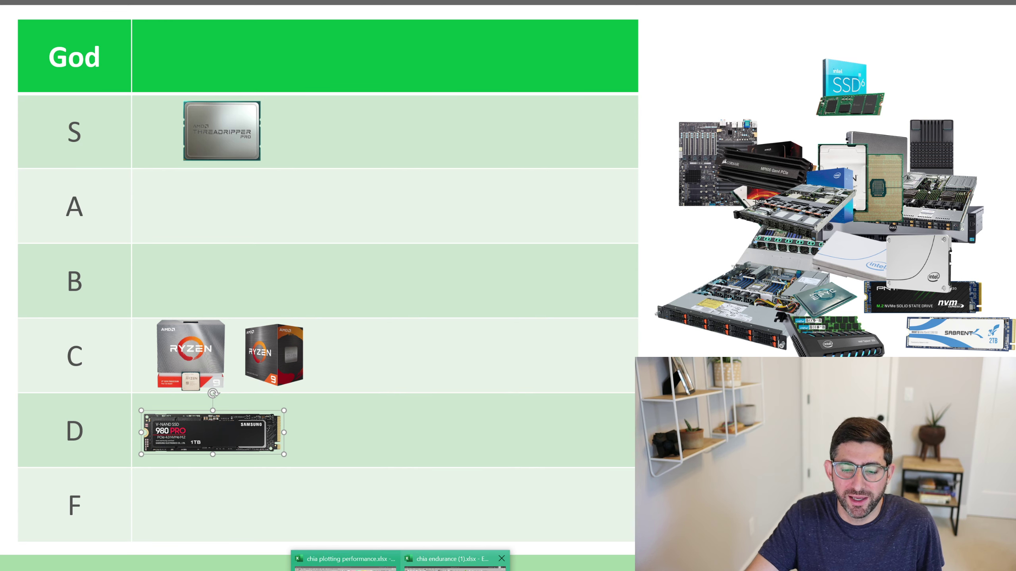
Switch to the chia endurance (1).xlsx workbook and inspect the GiB/min value of the 2000 GB Samsung 980 Pro
left_click(456, 559)
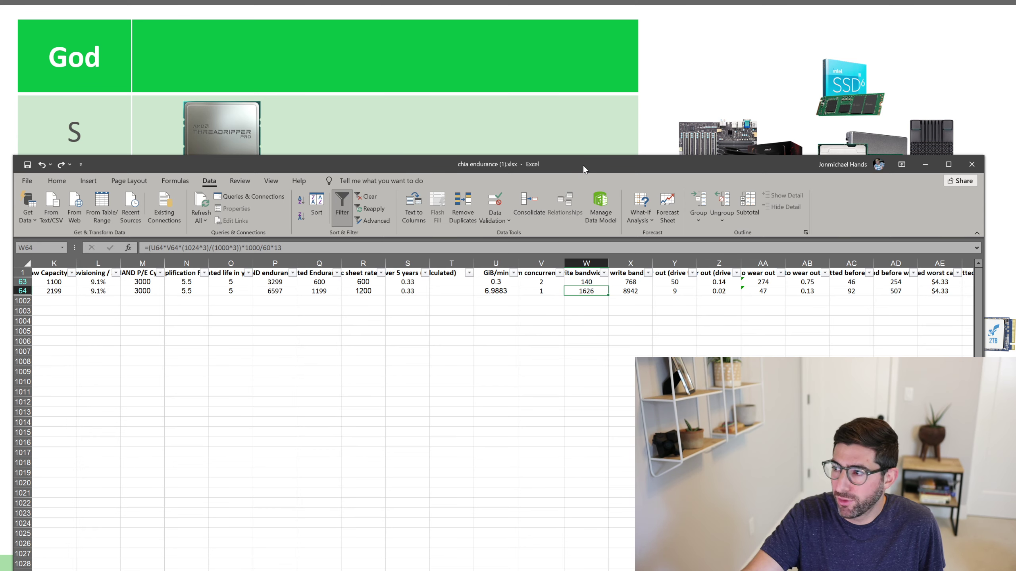
left_click_drag(582, 160, 582, 56)
key("Home")
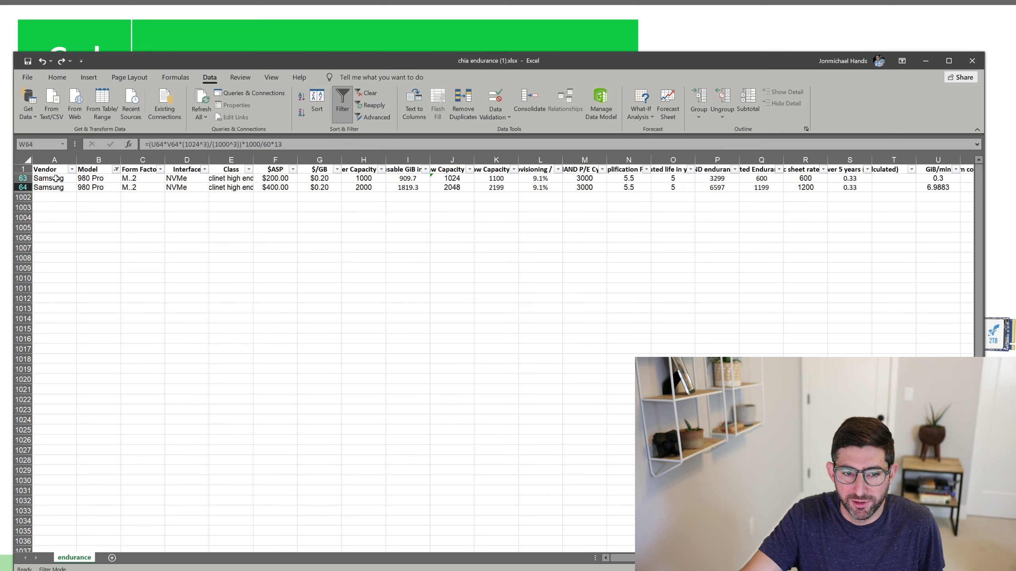
left_click(16, 187)
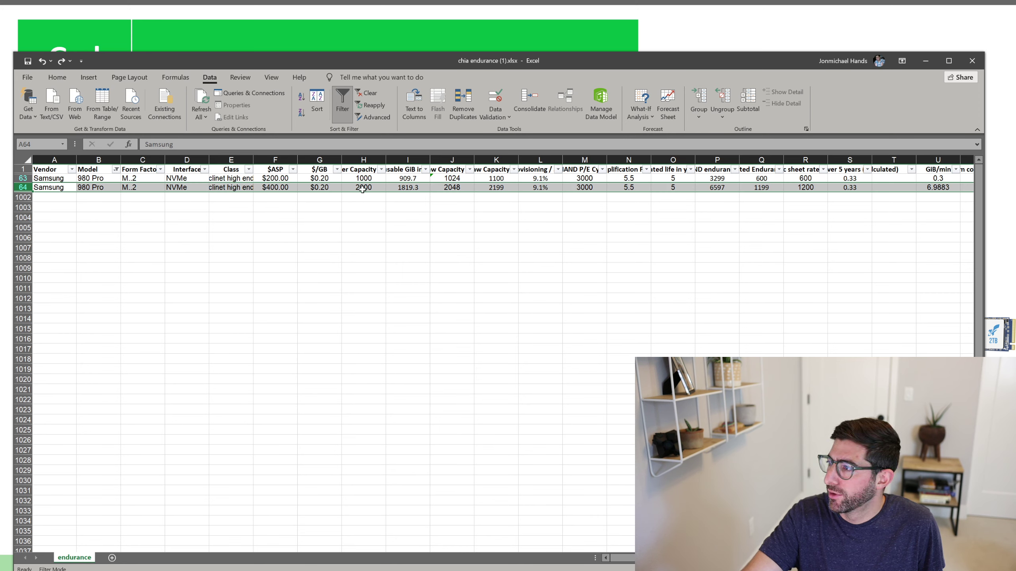
left_click_drag(213, 65, 169, 95)
scroll(581, 193, "right", 5)
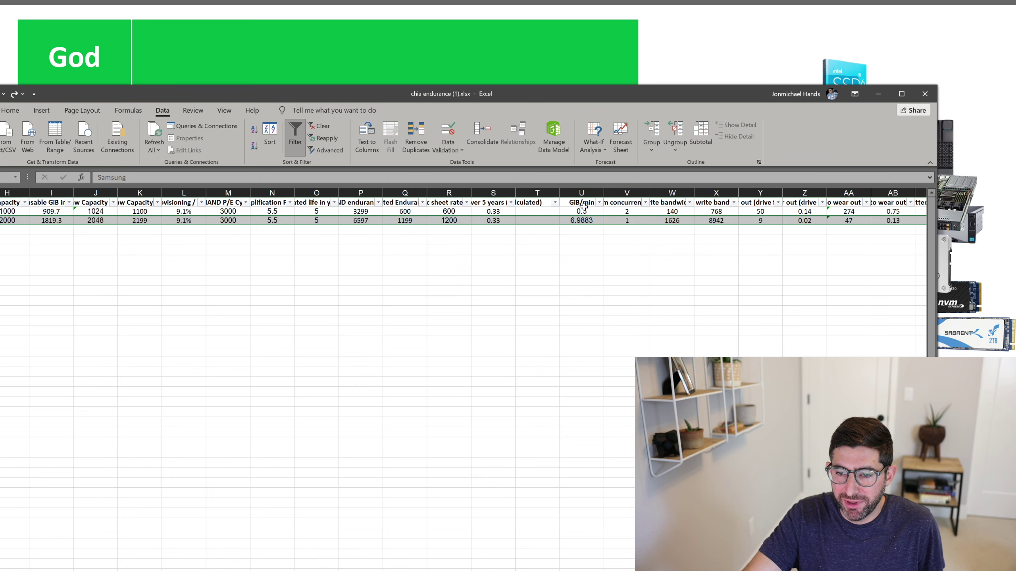
left_click(581, 221)
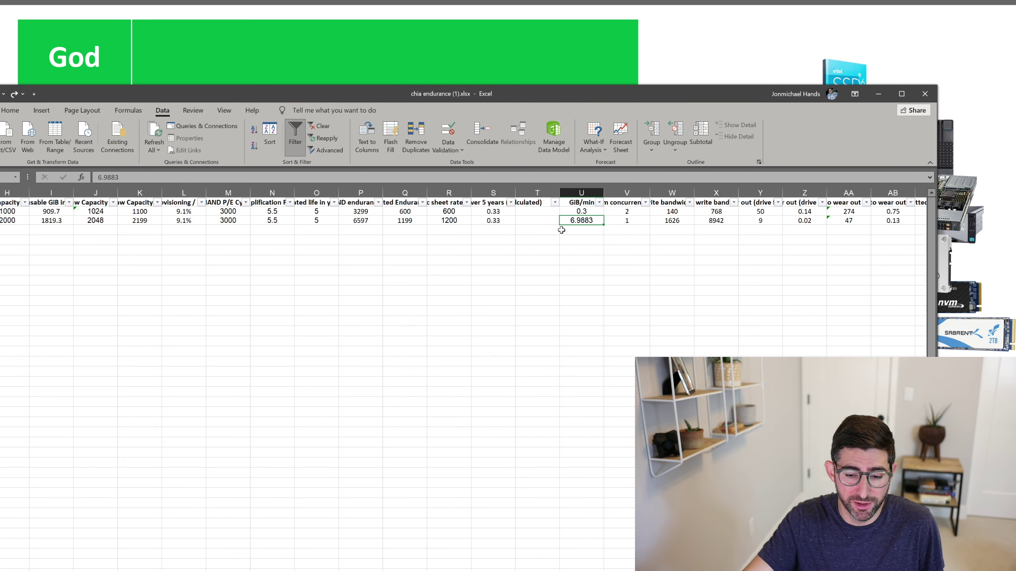
Return to the chia plotting performance workbook and check the GiB/min formula of the AMD Ryzen Threadripper 3970X result in row 4
key("alt+Tab")
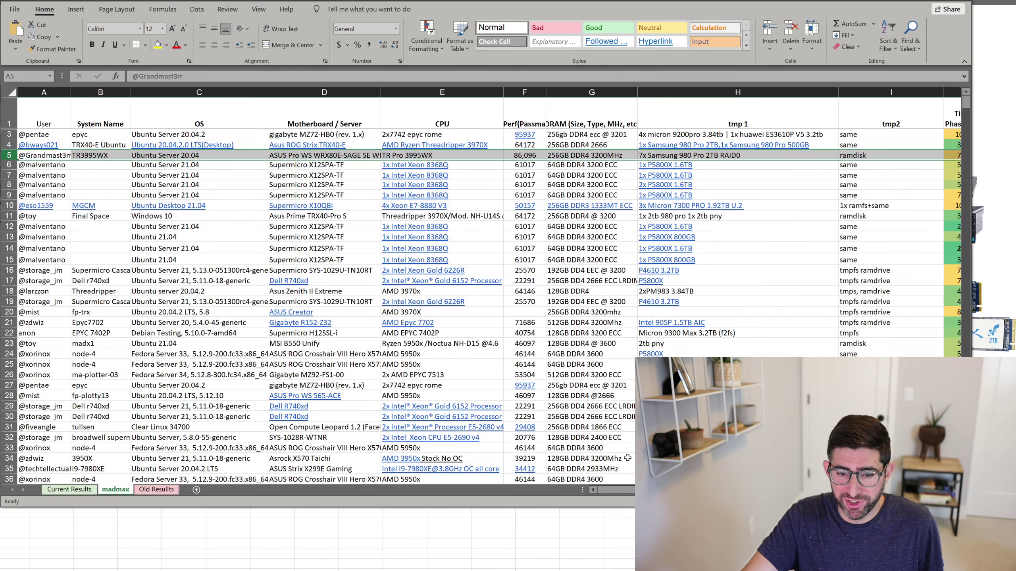
scroll(605, 352, "right", 6)
scroll(643, 99, "right", 2)
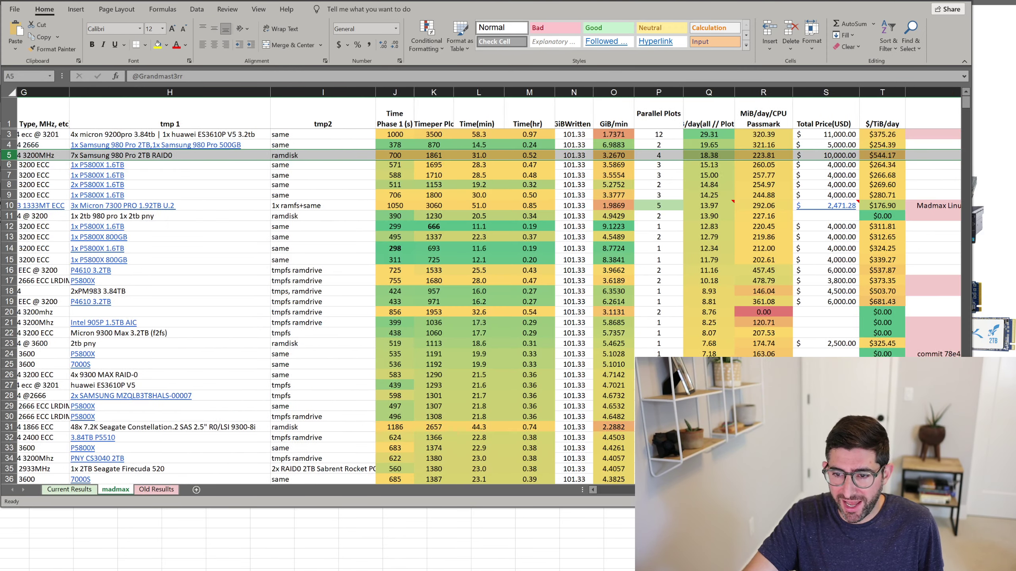
left_click(651, 91)
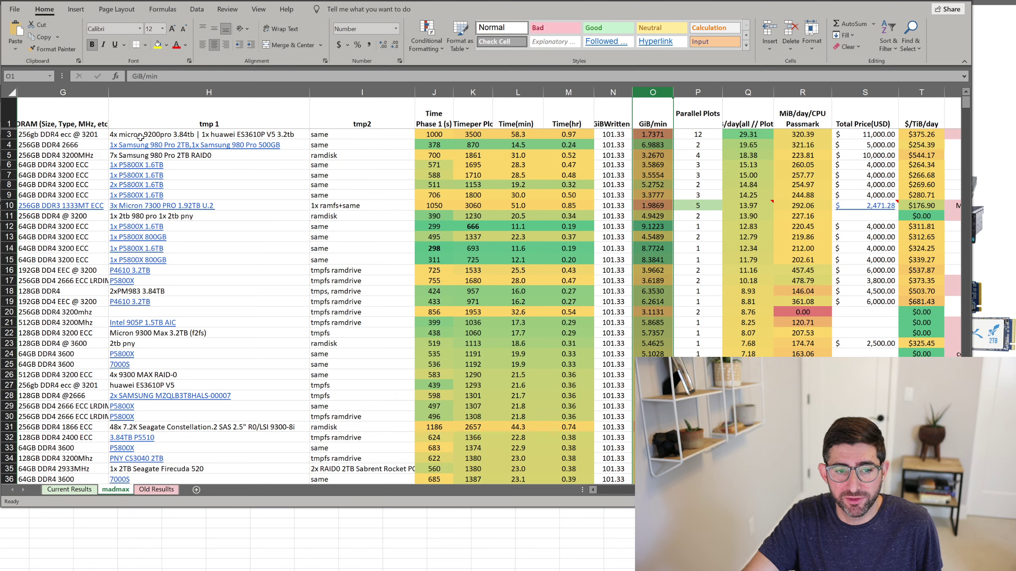
left_click(9, 145)
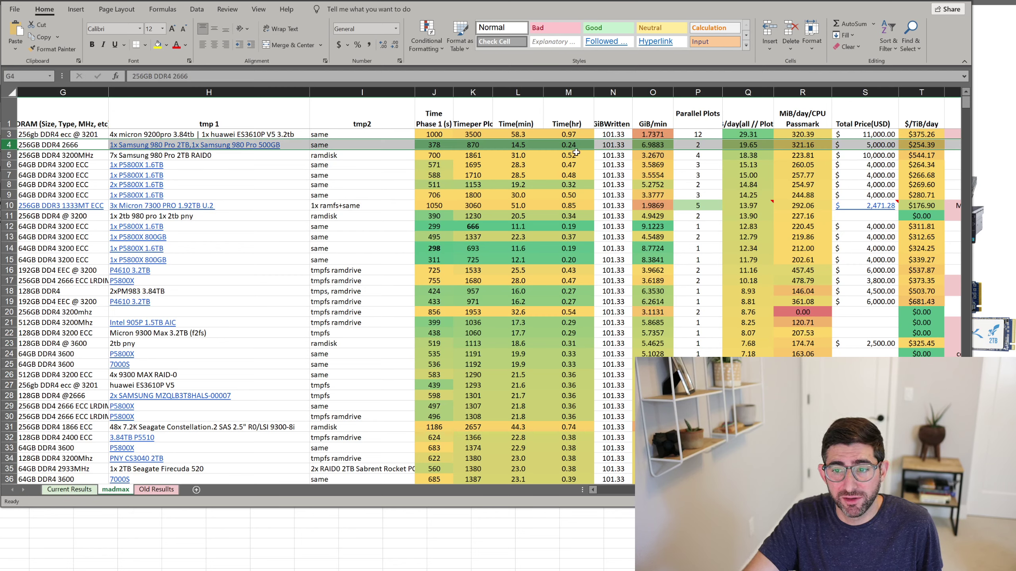
left_click(662, 145)
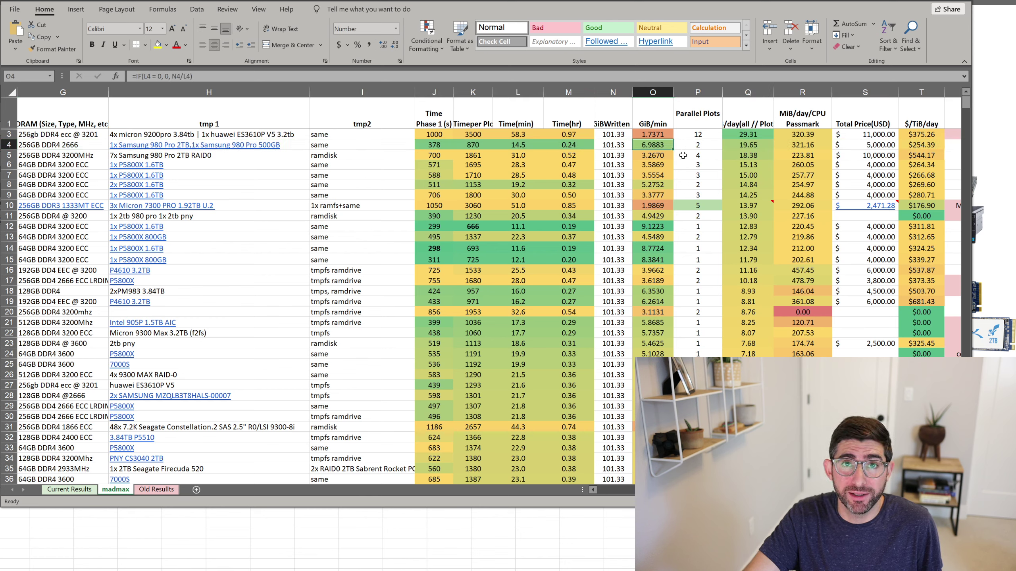
In the chia endurance workbook, inspect the 2000 GB 980 Pro's concurrency, write bandwidth and best-case plotted amount before wear-out
left_click(453, 561)
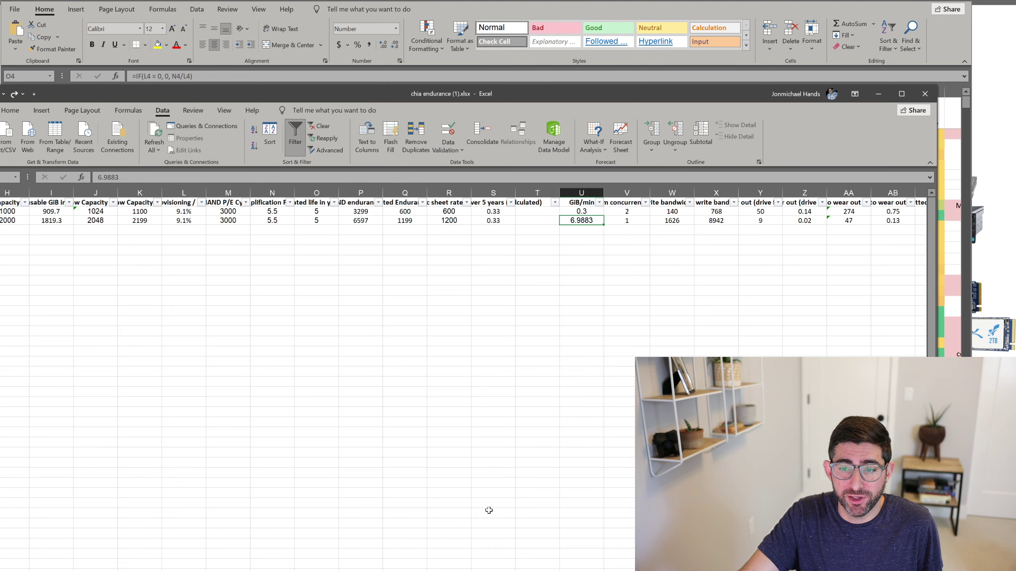
left_click(631, 220)
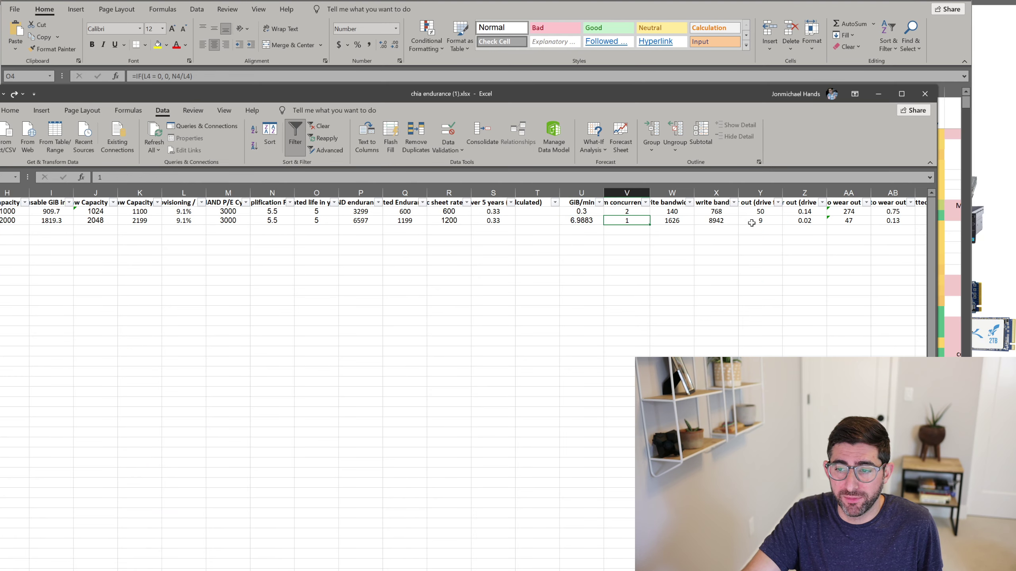
left_click(681, 220)
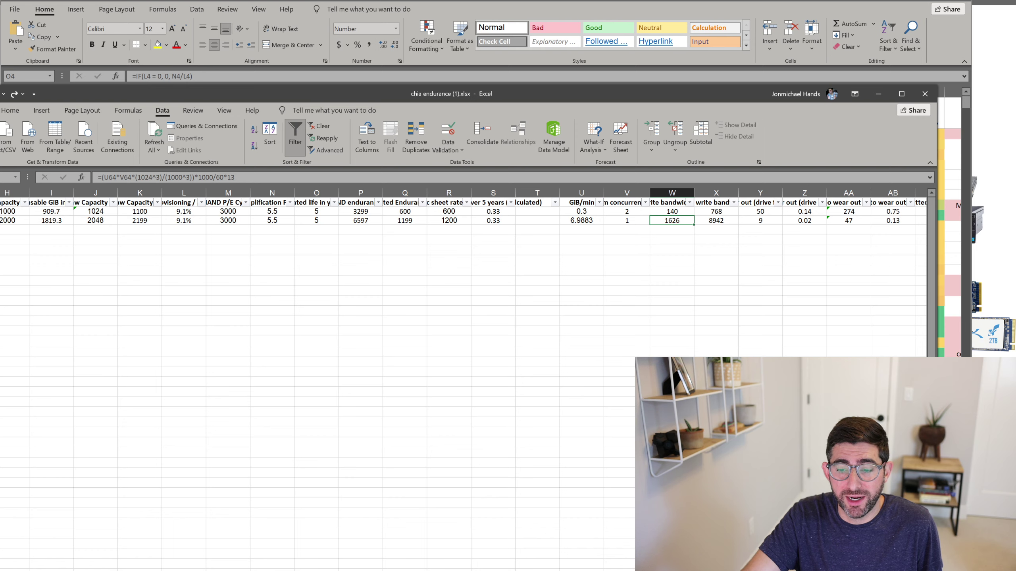
scroll(472, 280, "right", 2)
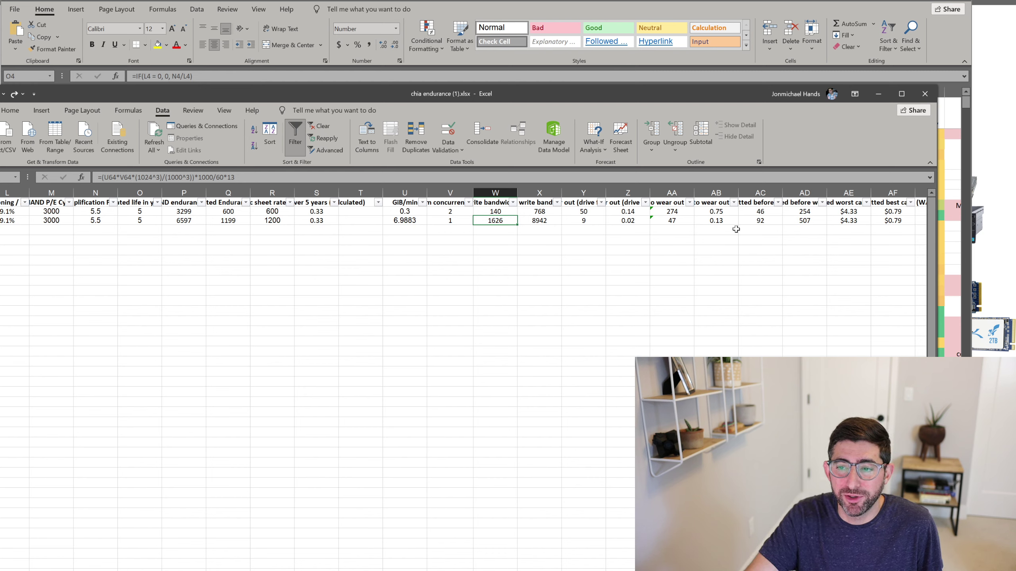
left_click(802, 223)
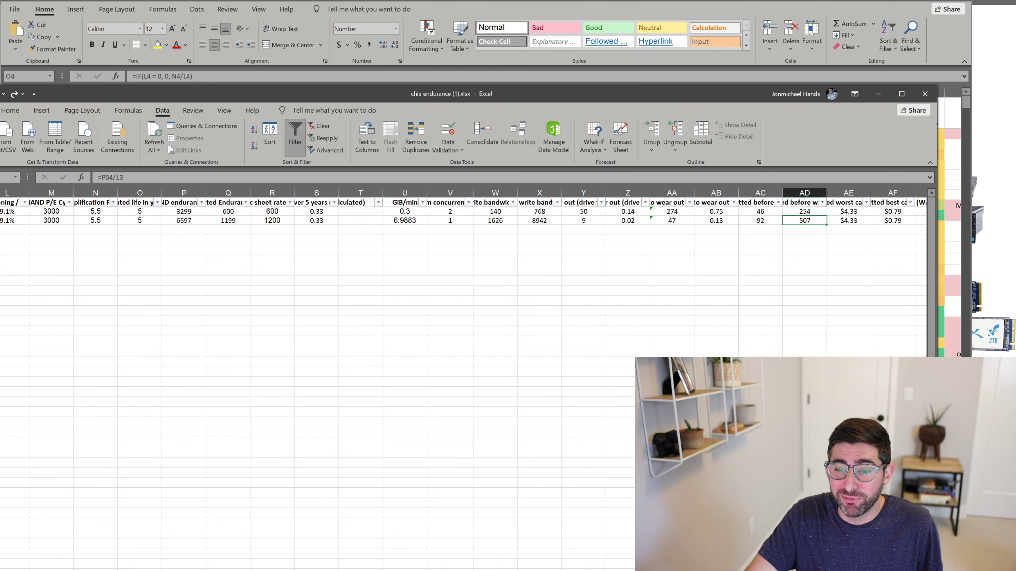
Compare the 2000 GB 980 Pro's calculated NAND endurance with its rated endurance and data sheet rating
scroll(463, 280, "left", 4)
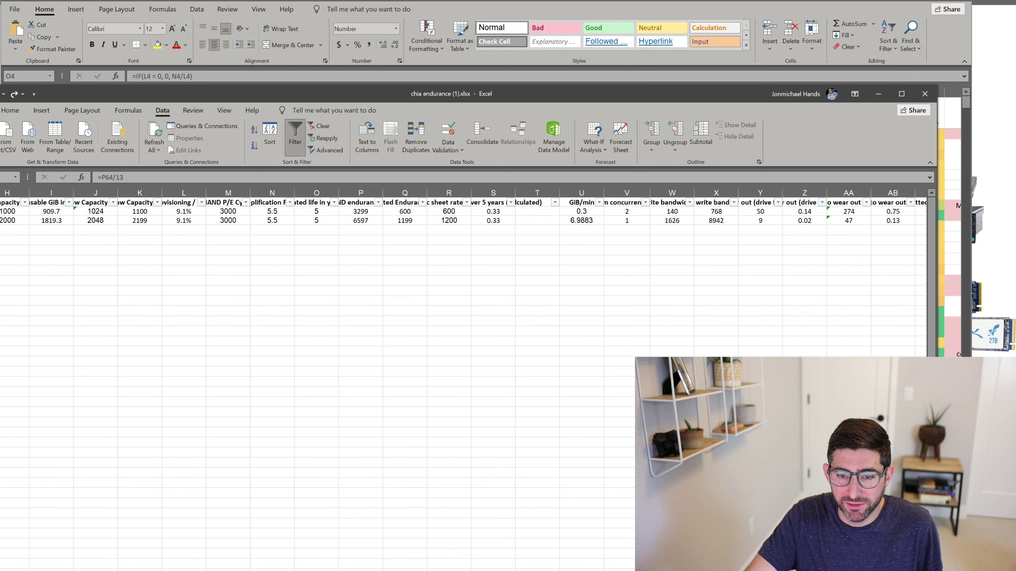
left_click(360, 220)
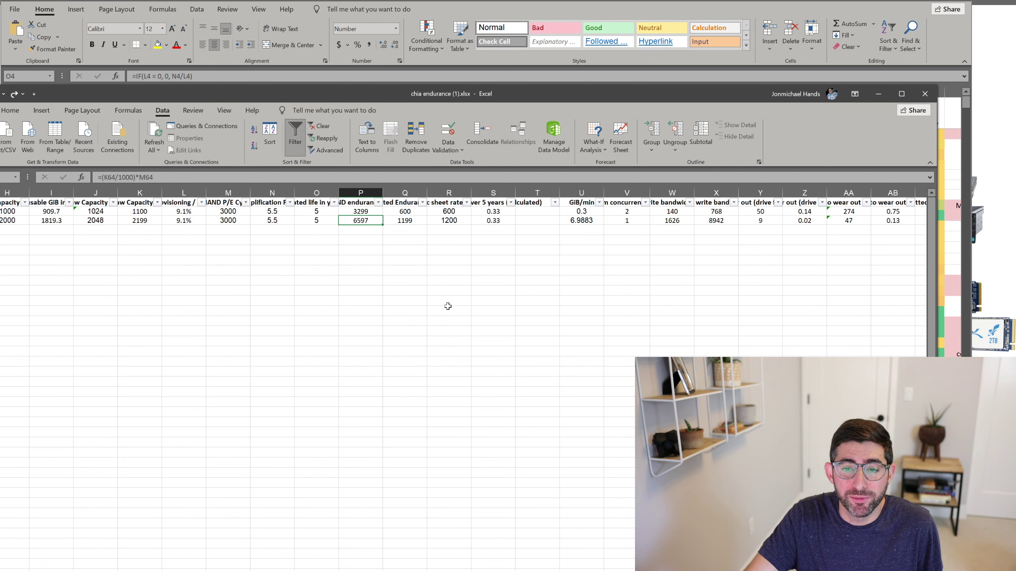
key("Right")
key("Right")
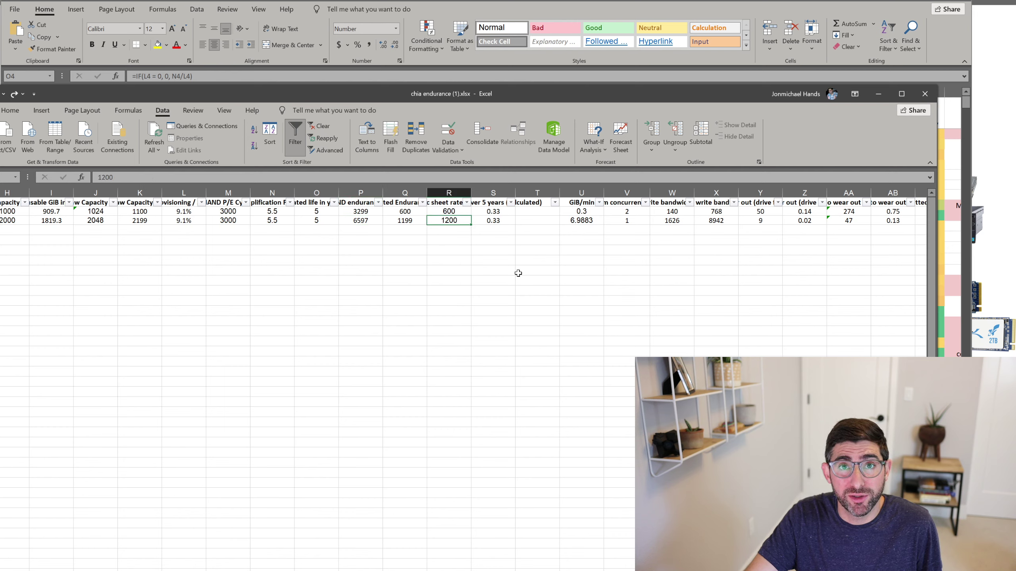
left_click(372, 219)
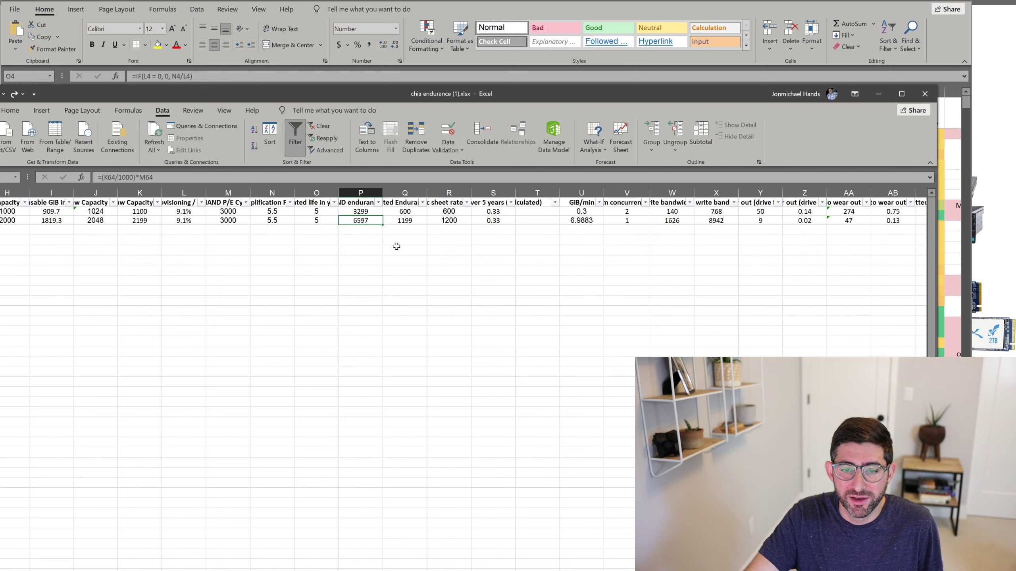
Review the 2000 GB 980 Pro's GiB/min, write bandwidth formula and wear-out estimate in column AA
scroll(463, 280, "right", 3)
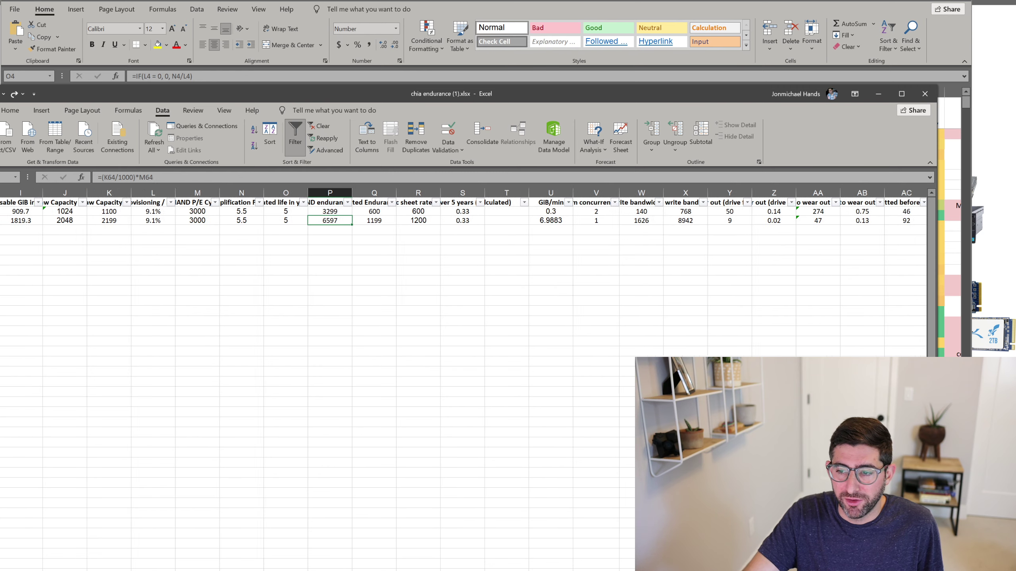
scroll(463, 280, "right", 1)
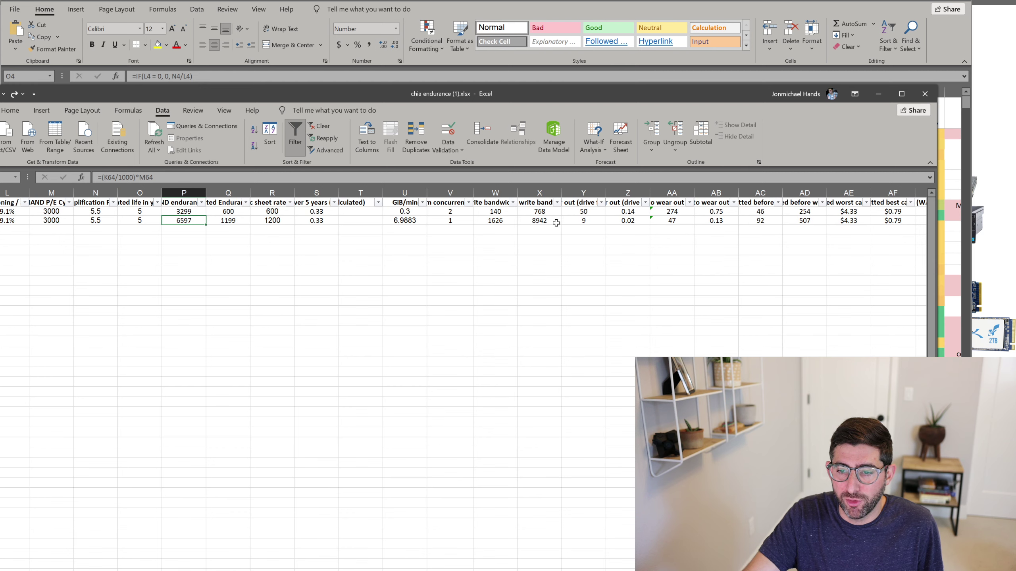
left_click(410, 222)
left_click(493, 222)
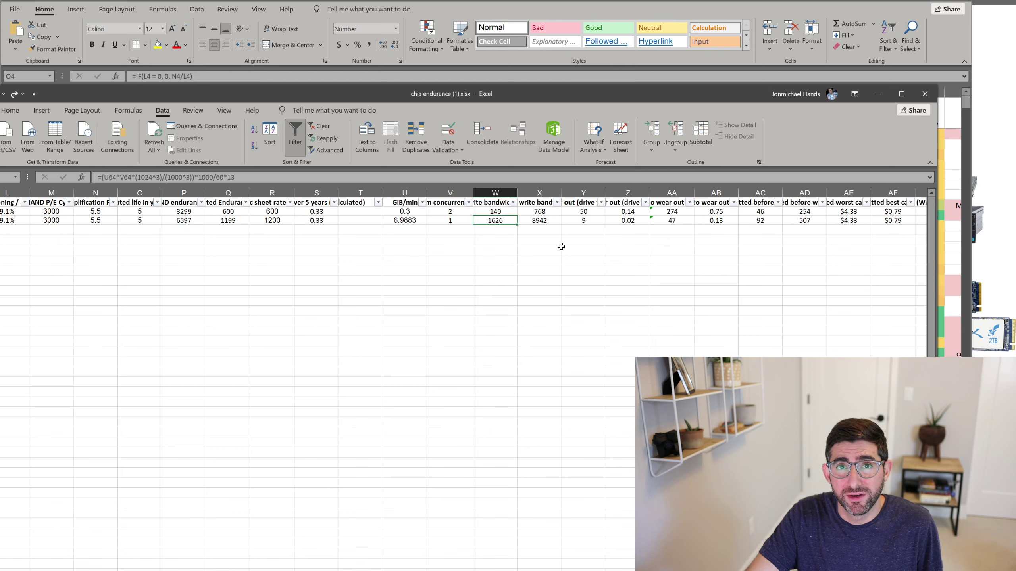
left_click(675, 221)
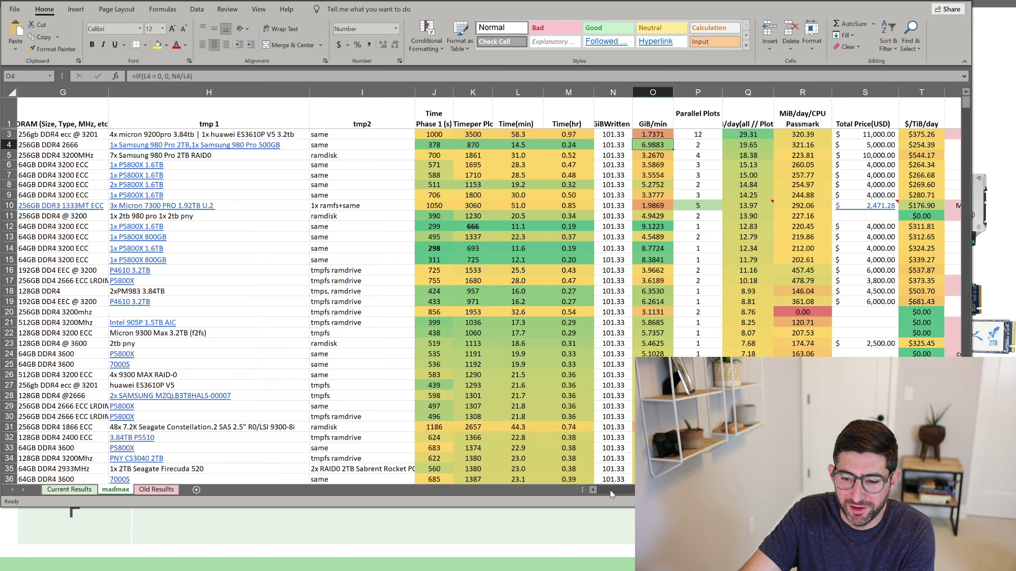
Examine the 2x7742 epyc rome result in row 3 of the madmax sheet, including its hardware and plotting figures
scroll(617, 494, "left", 10)
left_click(32, 132)
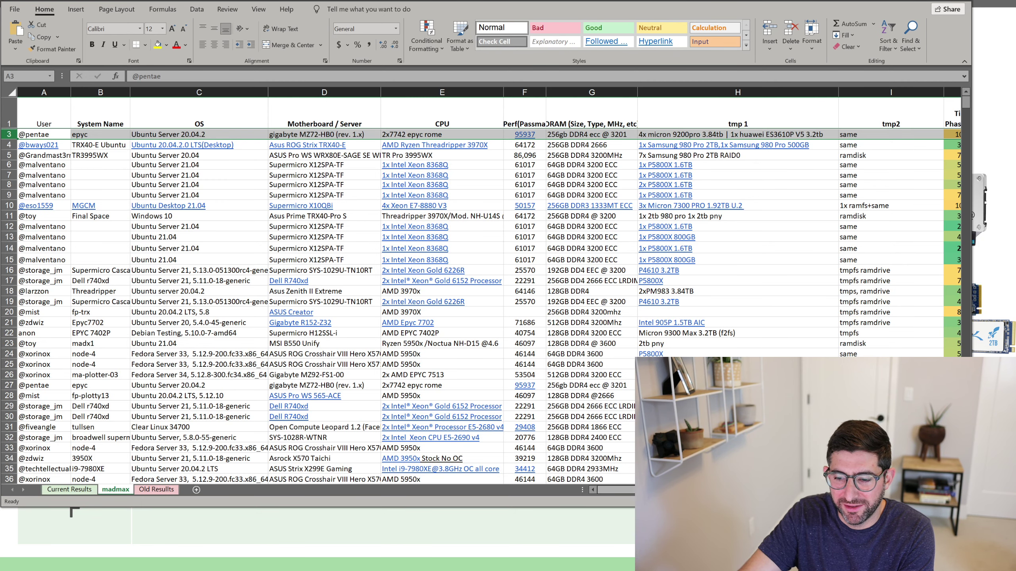
scroll(701, 133, "right", 1)
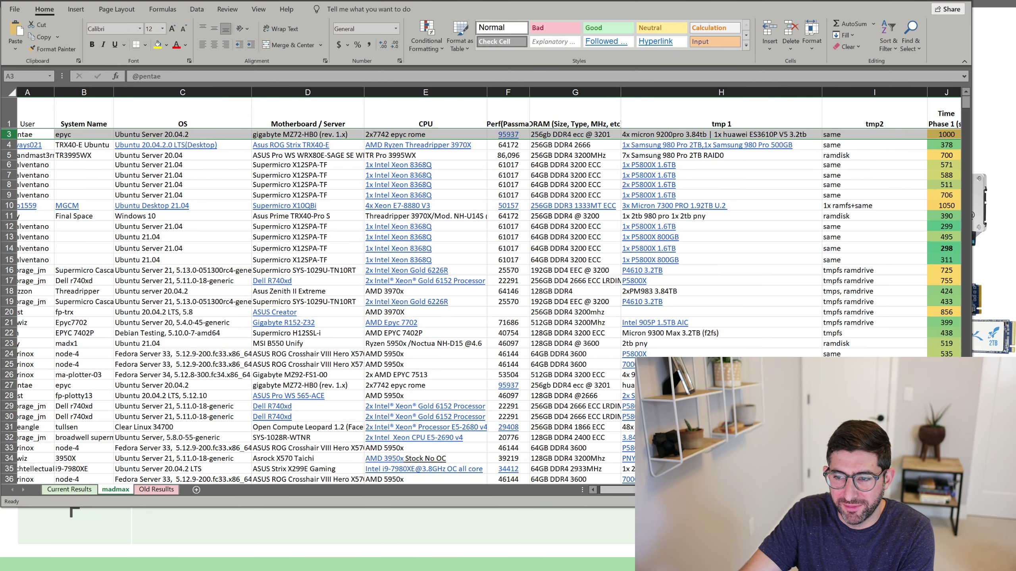
scroll(701, 133, "right", 10)
left_click(188, 134)
left_click(469, 135)
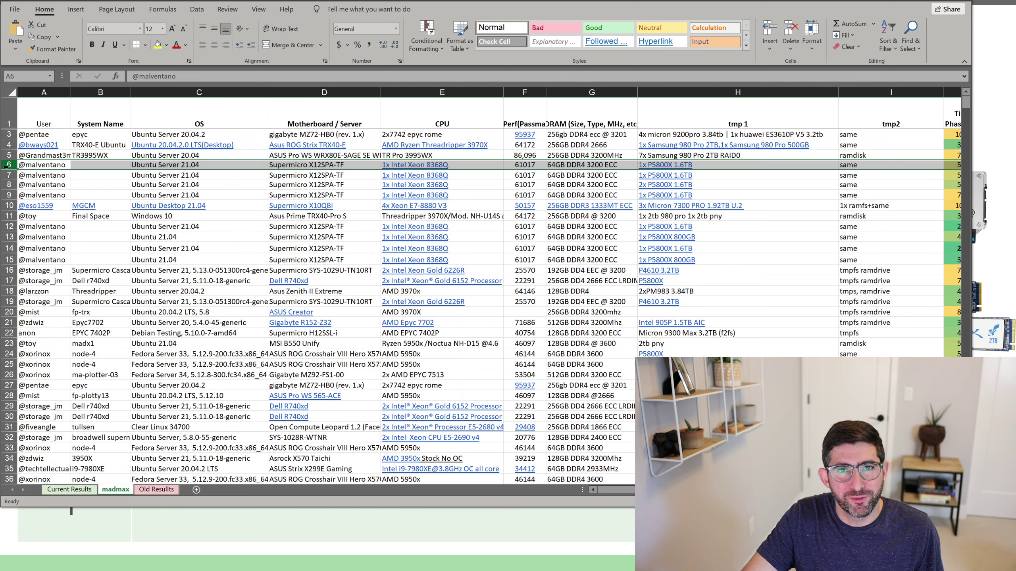
Inspect the motherboard and CPU of the 1x Intel Xeon 8368Q result in row 7
left_click(8, 176)
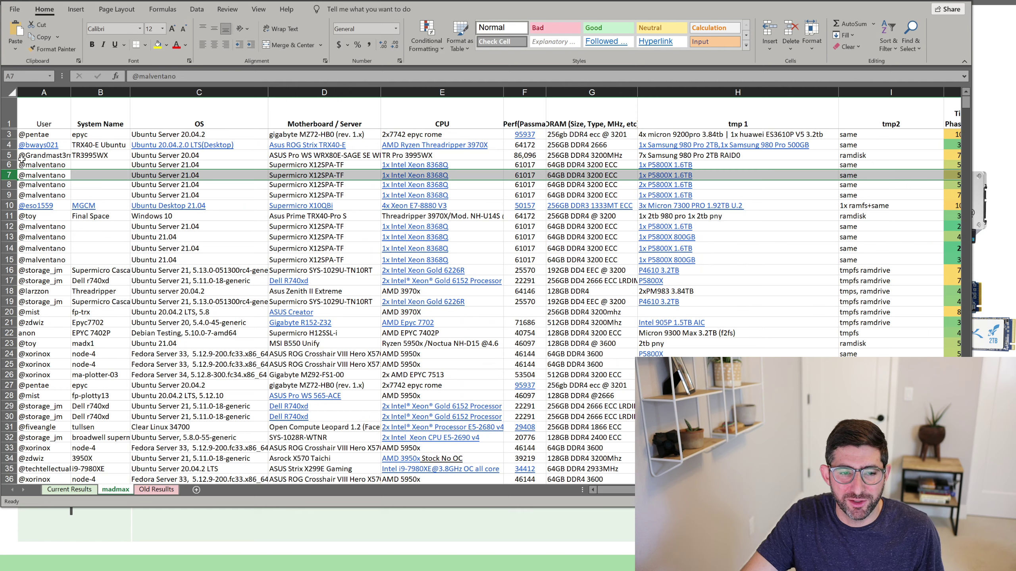
left_click(334, 175)
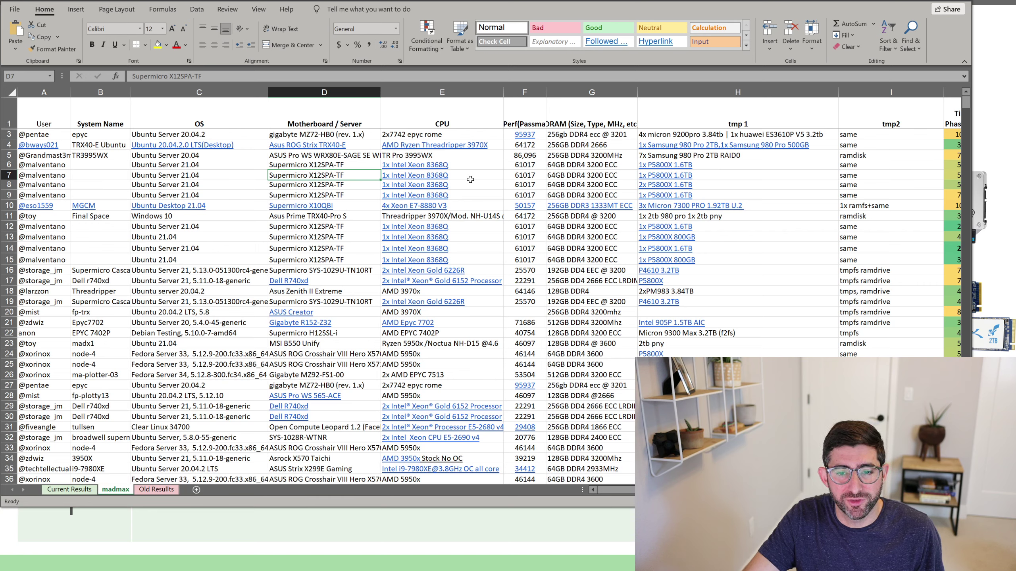
left_click(472, 178)
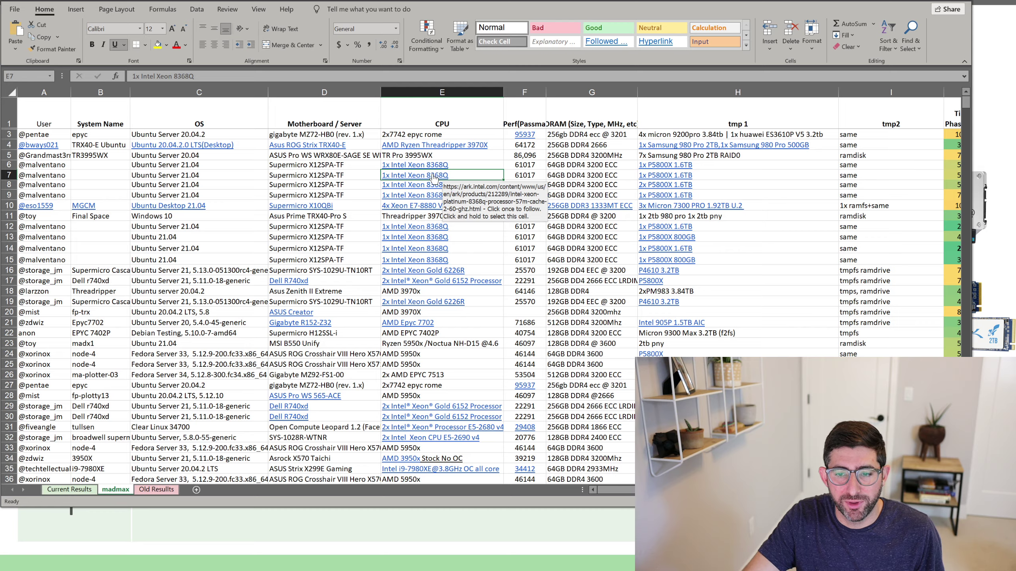
Look up the linked Intel specifications of row 7's Xeon 8368Q and check the row's tmp 1 drive
left_click(436, 179)
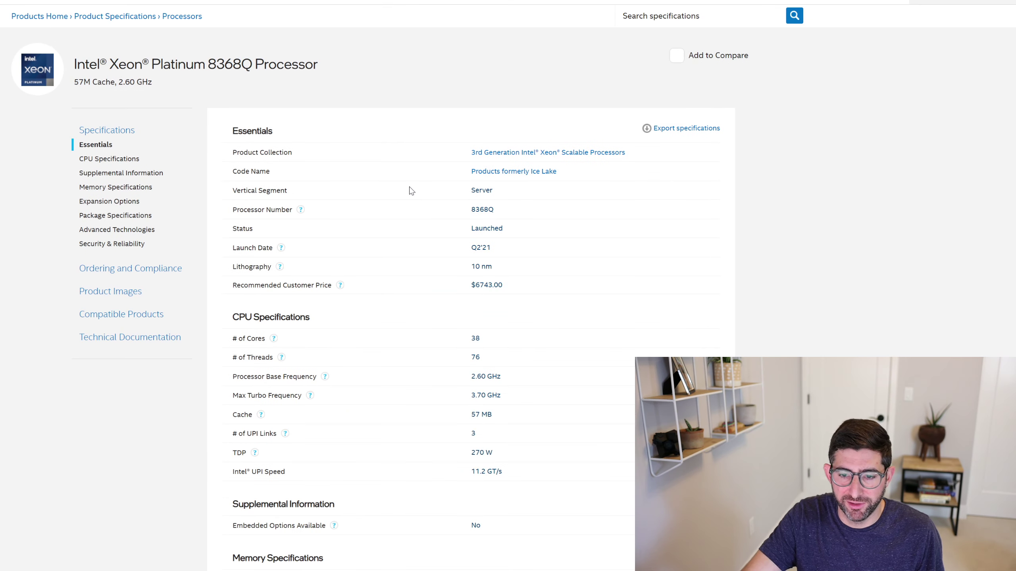
scroll(410, 191, "down", 3)
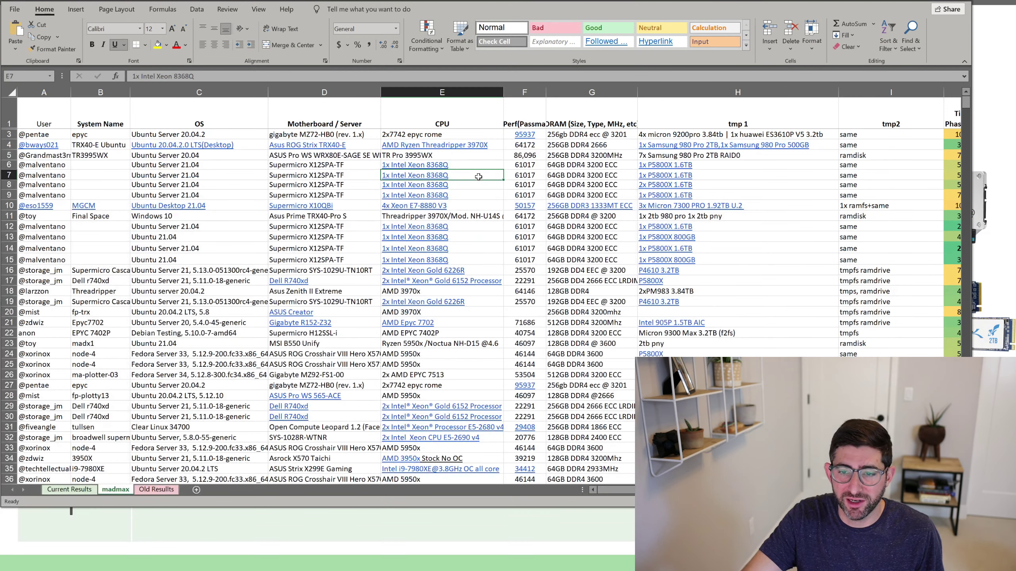
left_click(730, 175)
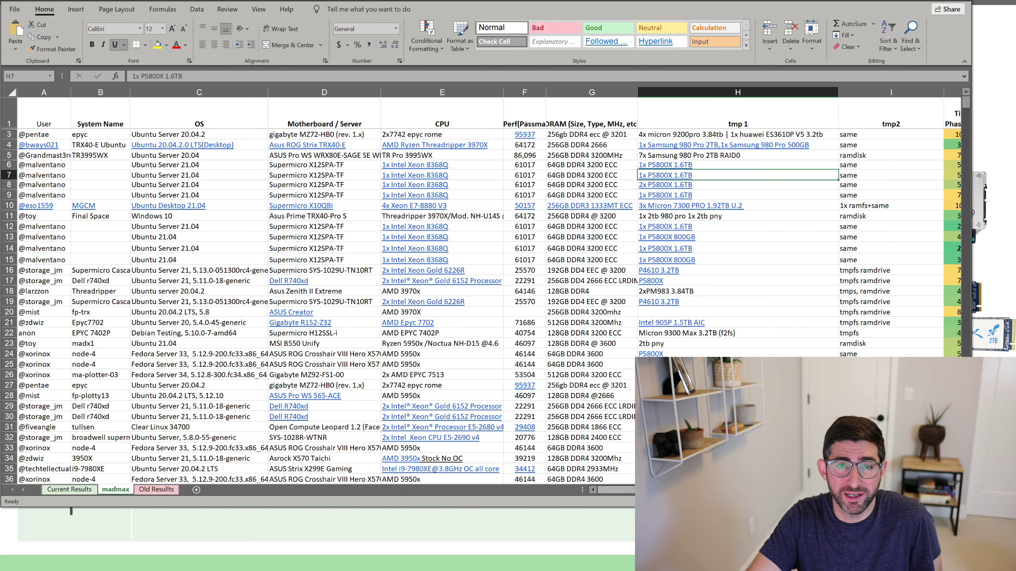
Examine the time per plot of the 1x Intel Xeon 8368Q result in row 12, highlighting the whole row
scroll(488, 288, "right", 3)
scroll(488, 288, "right", 1)
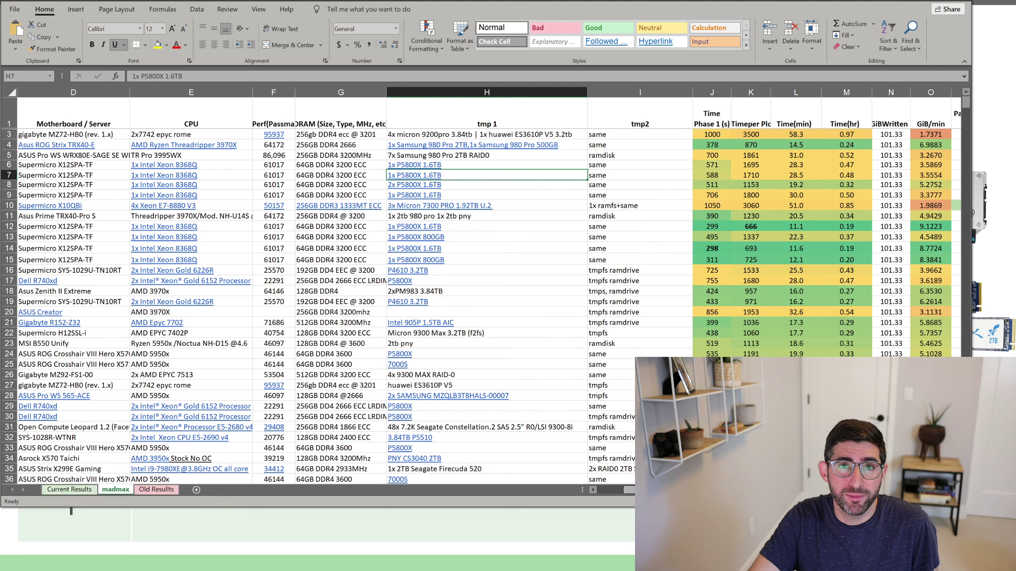
left_click(735, 227)
left_click(9, 226)
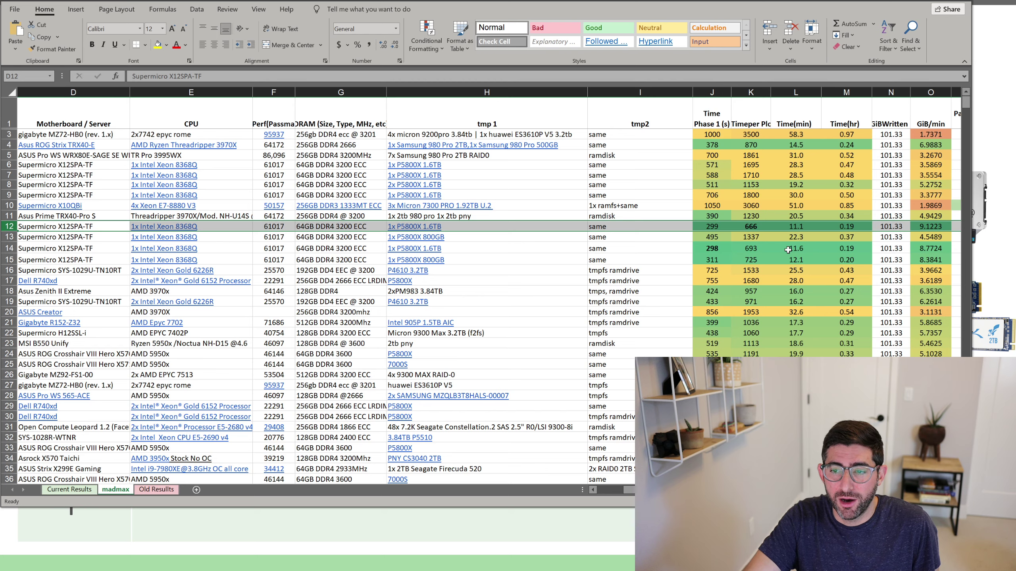
Inspect the daily output formula and the parallel plots count of the Xeon 8368Q result in row 6
scroll(784, 152, "right", 3)
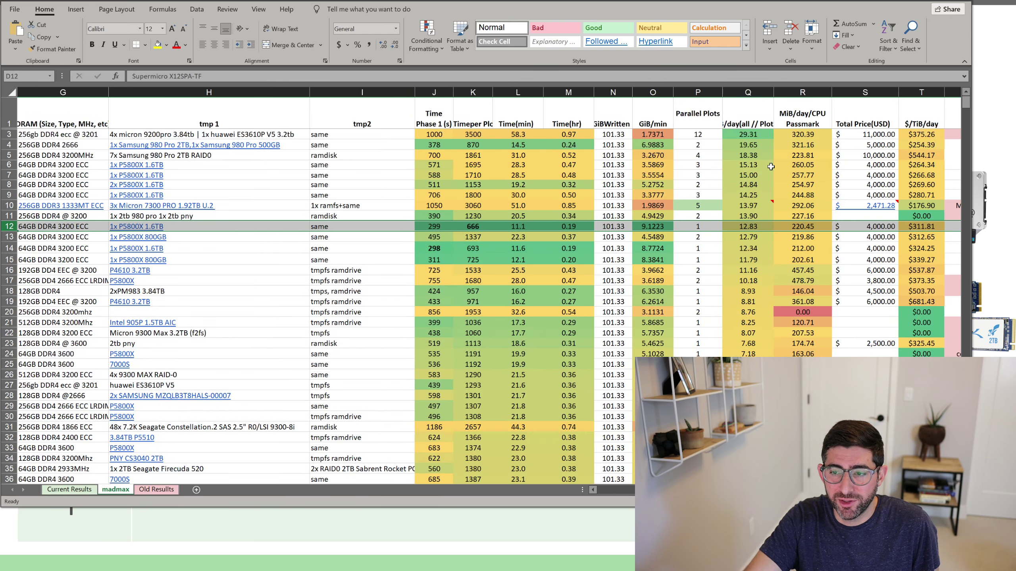
left_click(758, 165)
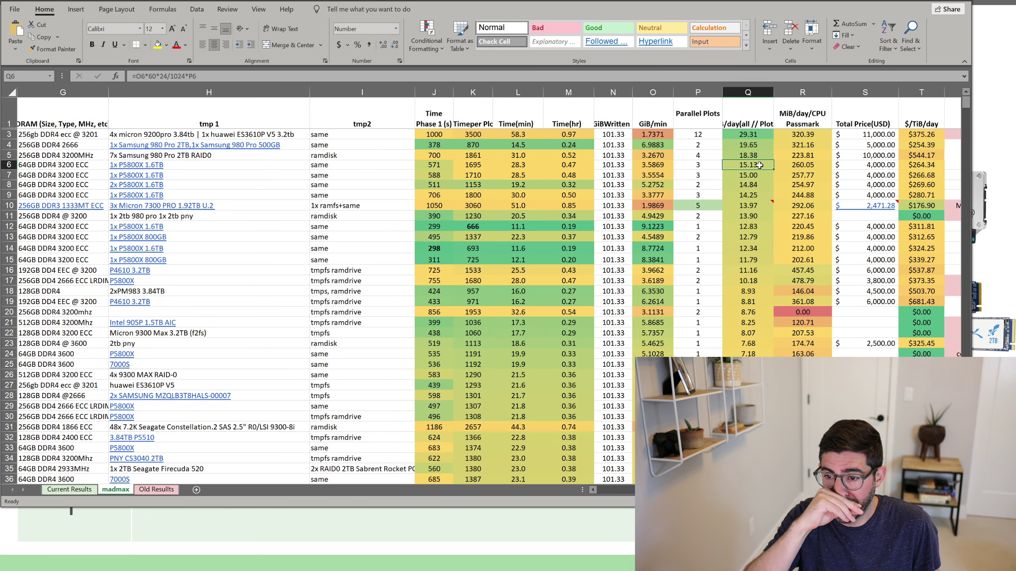
left_click(700, 163)
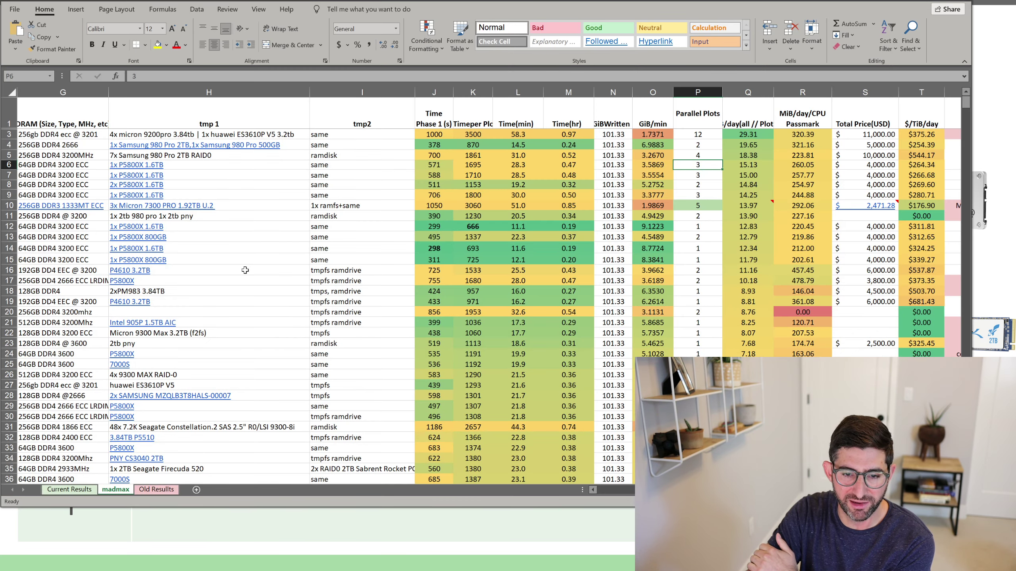
Review the Dell r740xd result in row 17, including its hardware, plot times, daily output and total price
scroll(242, 268, "down", 5)
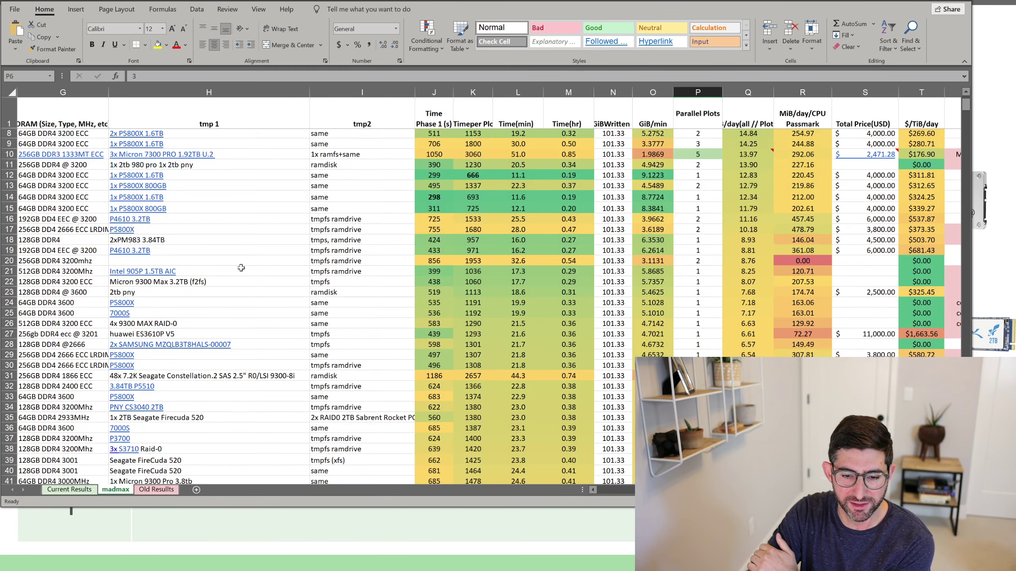
scroll(241, 267, "up", 5)
scroll(350, 429, "left", 6)
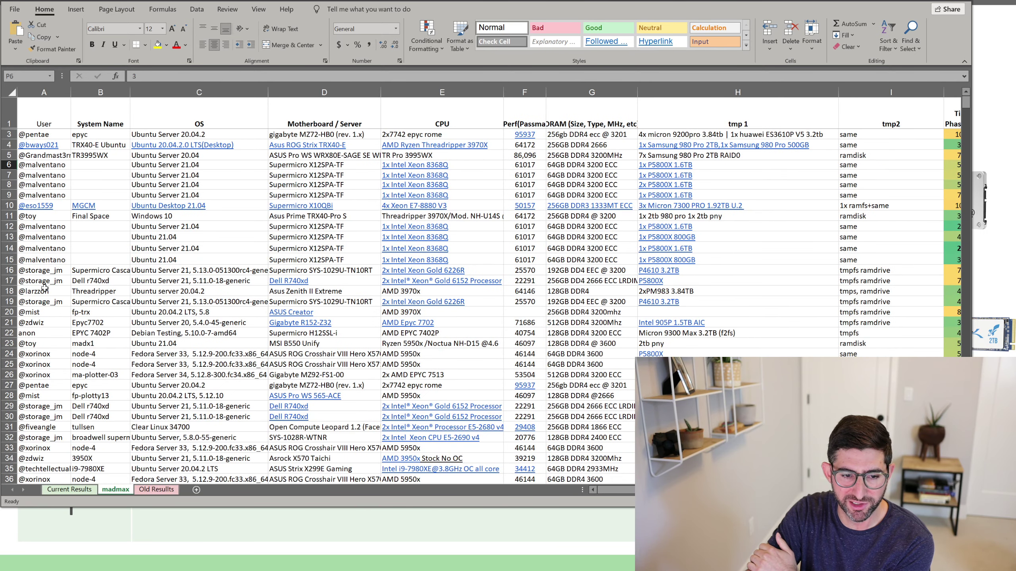
left_click(9, 270)
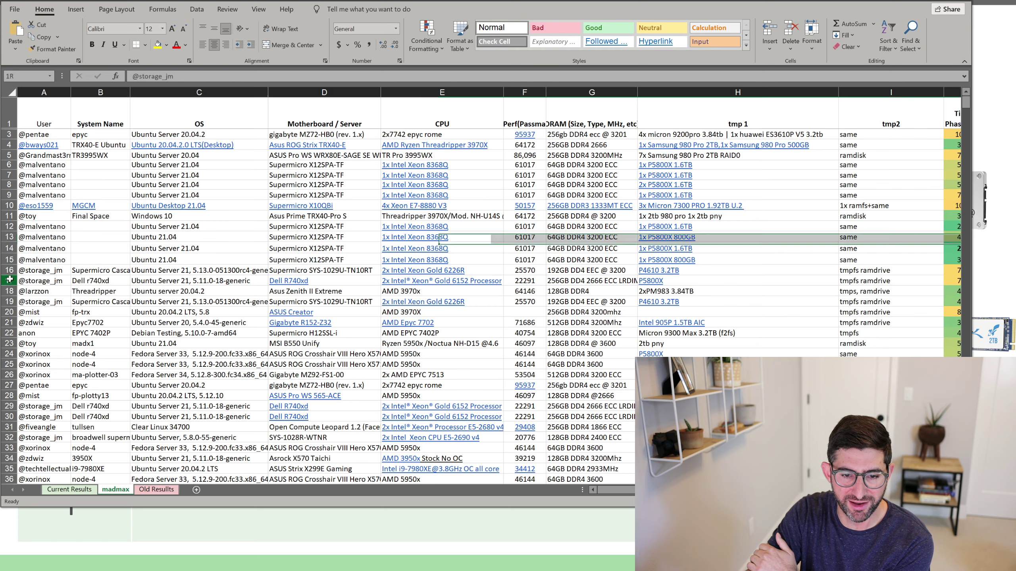
left_click(9, 280)
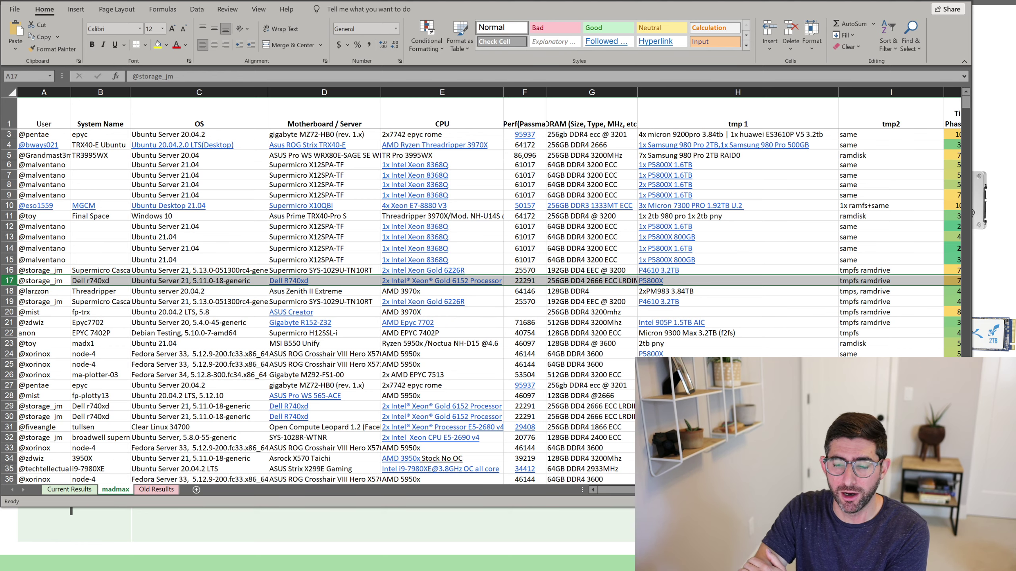
scroll(474, 288, "right", 5)
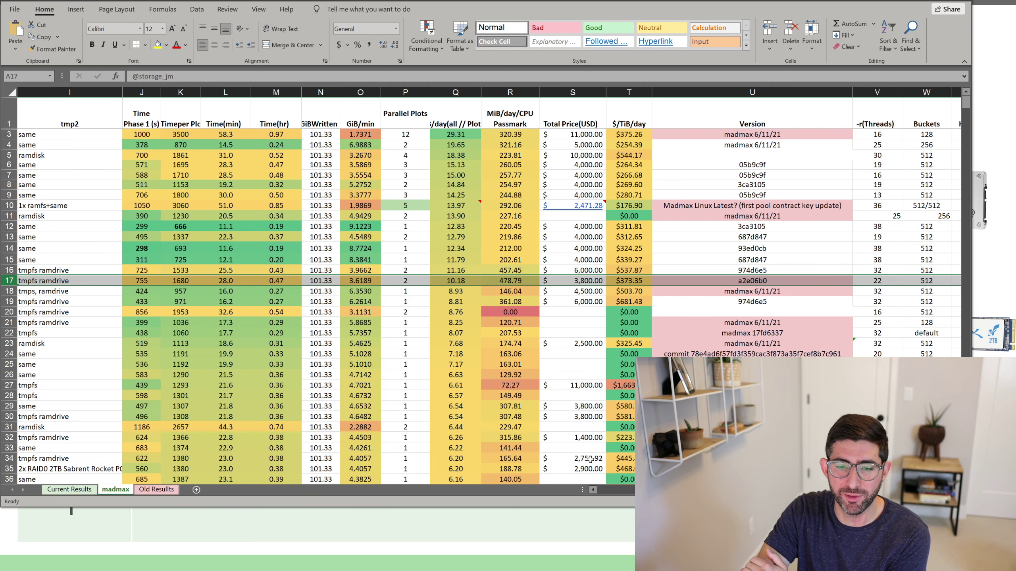
scroll(245, 280, "left", 2)
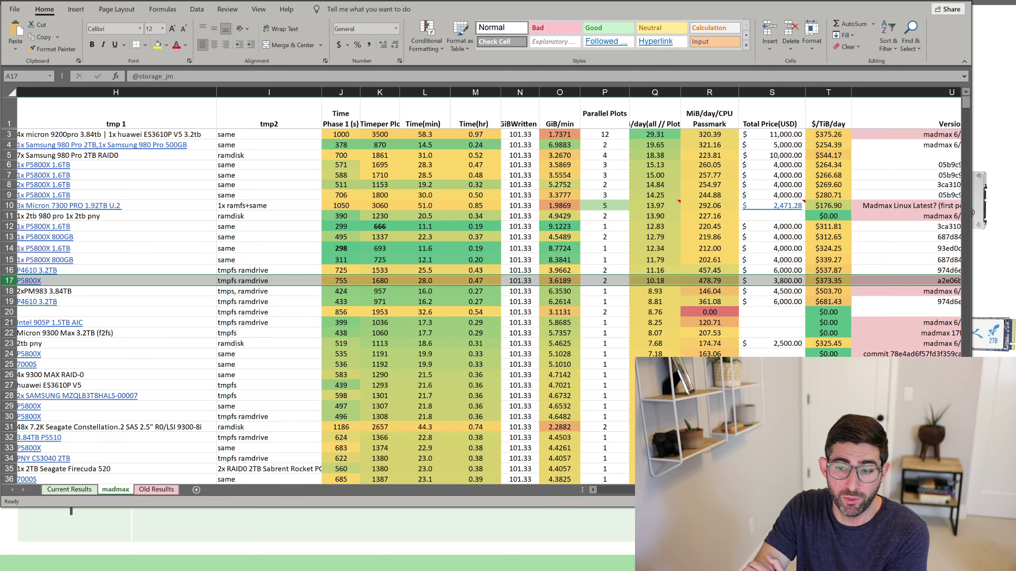
scroll(606, 495, "left", 10)
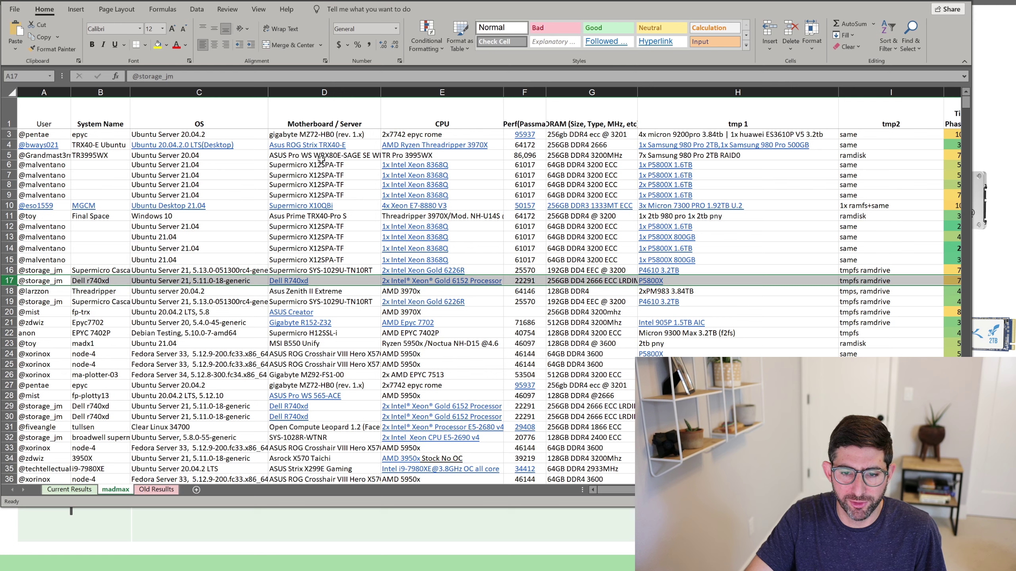
Review the AMD 3970X results in rows 20 and 18, highlighting each row
left_click(438, 316)
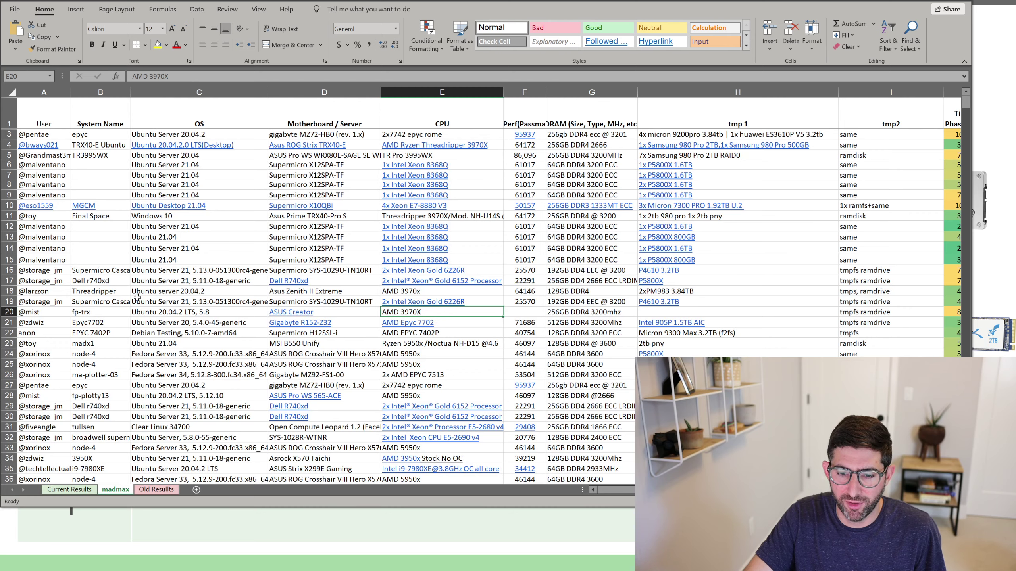
left_click(8, 313)
left_click_drag(607, 490, 619, 490)
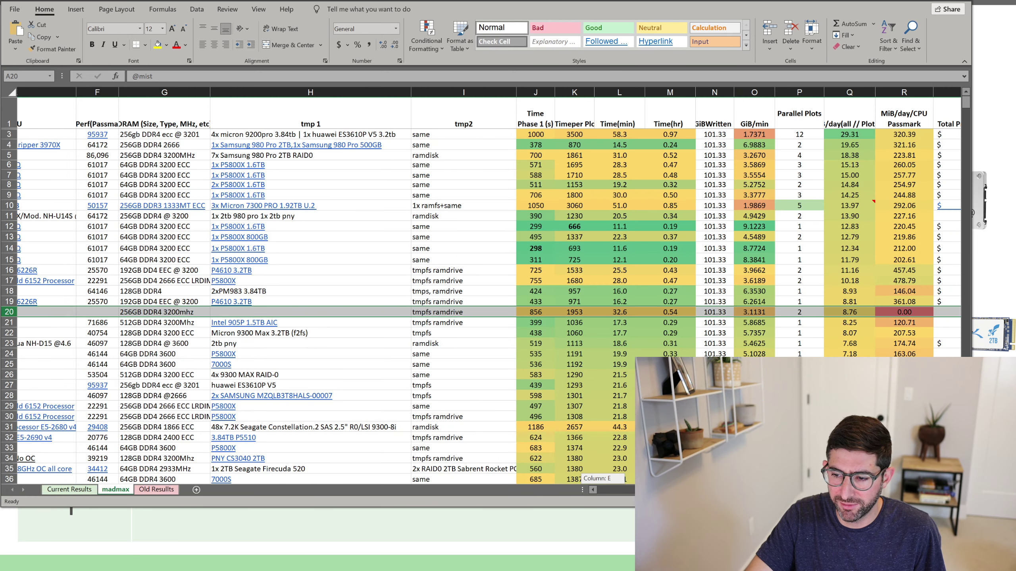
left_click_drag(619, 490, 480, 491)
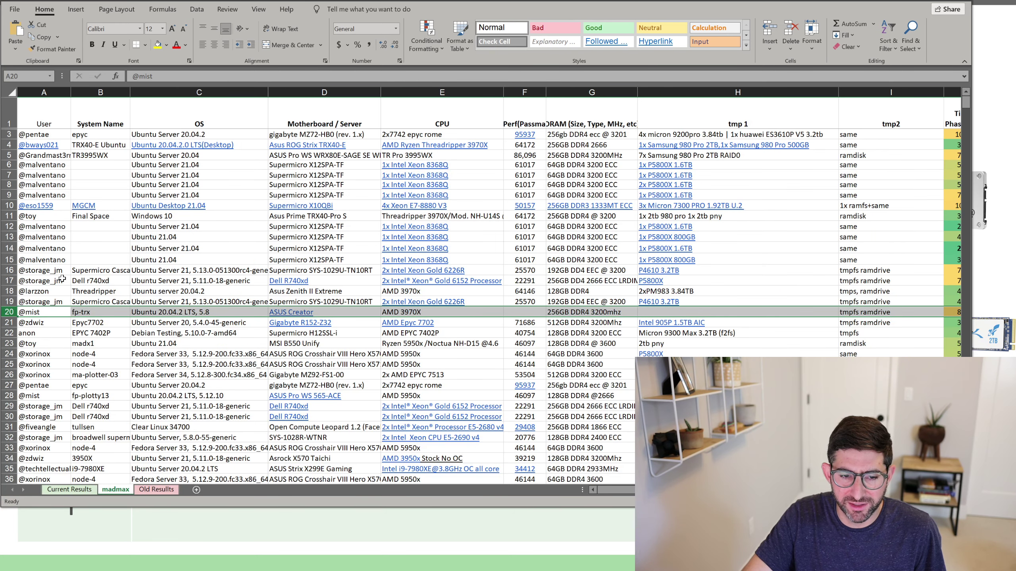
left_click(9, 291)
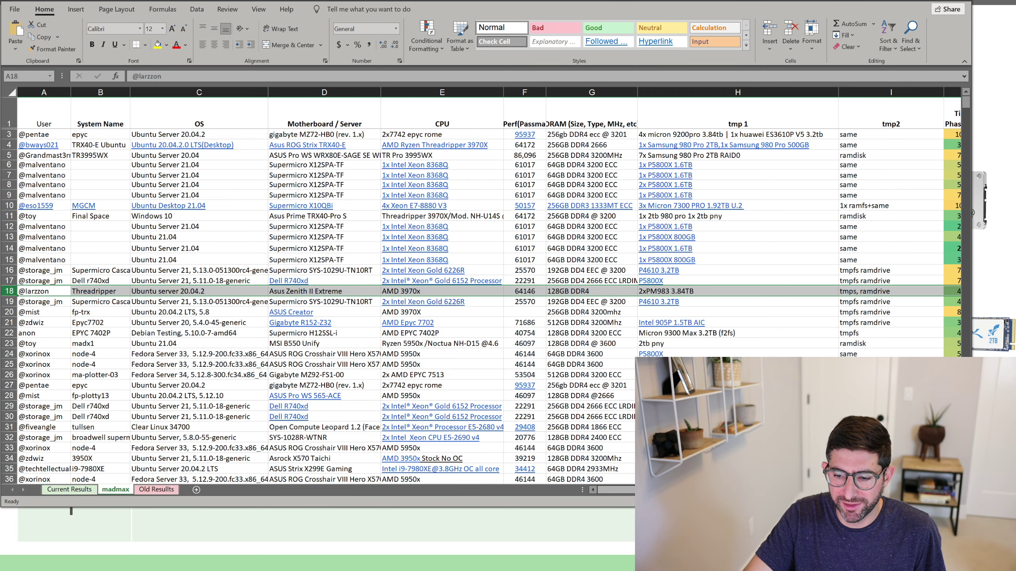
mouse_move(615, 490)
left_mouse_down()
mouse_move(625, 490)
mouse_move(612, 490)
left_mouse_up()
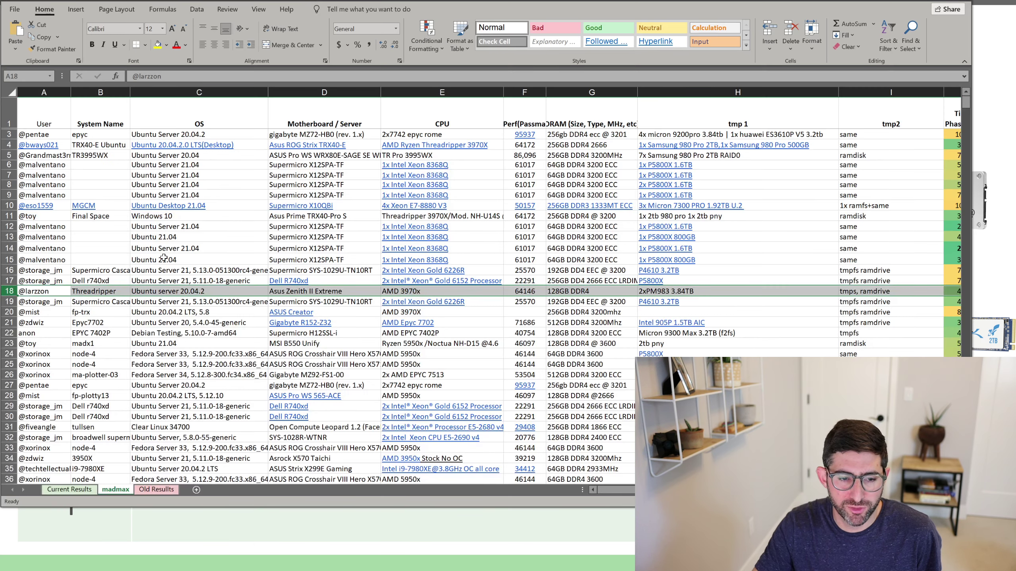
Examine the Supermicro Cascade Lake result in row 16, covering its server model, CPU and plotting figures
left_click(5, 270)
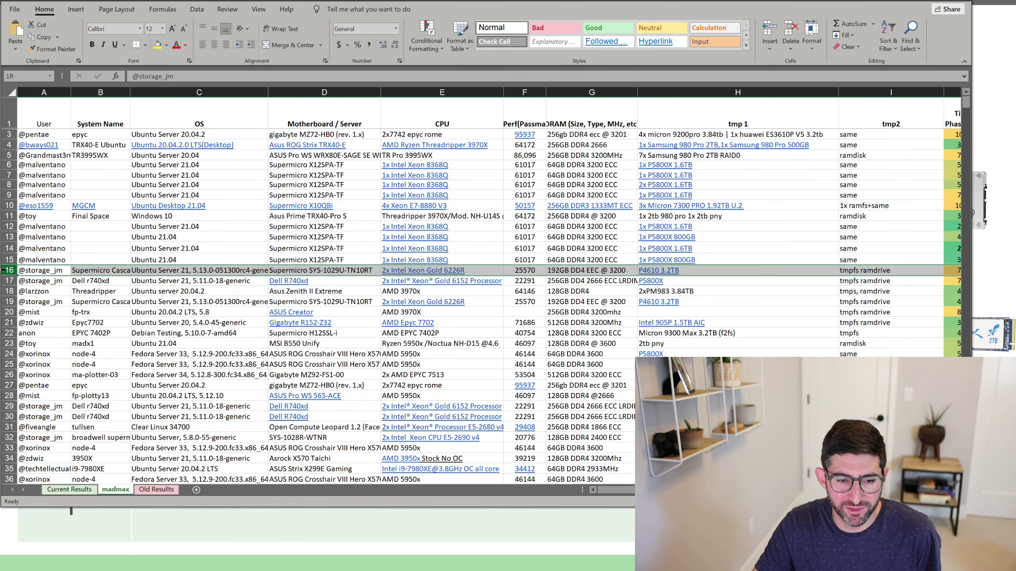
left_click(115, 270)
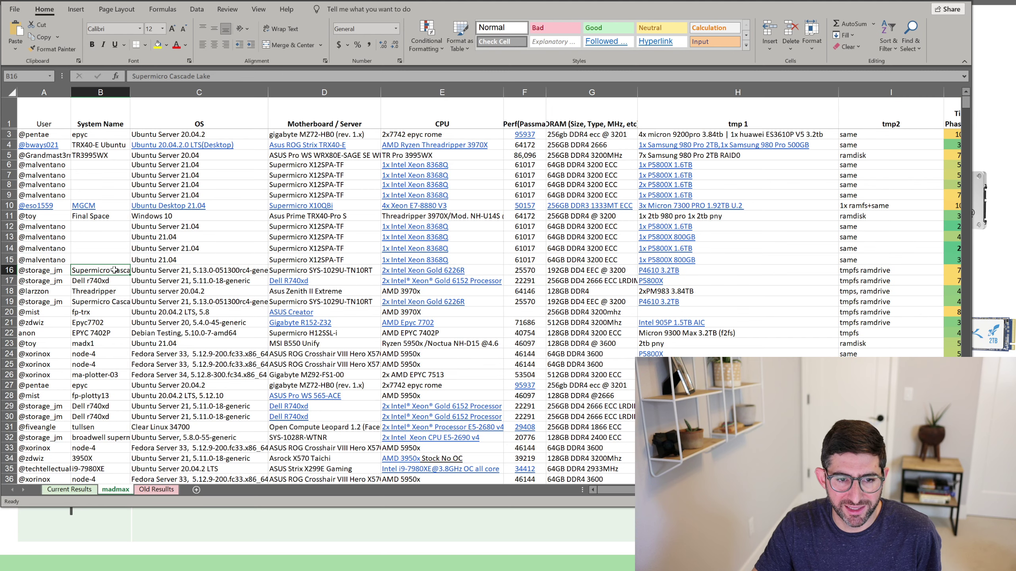
left_click(340, 274)
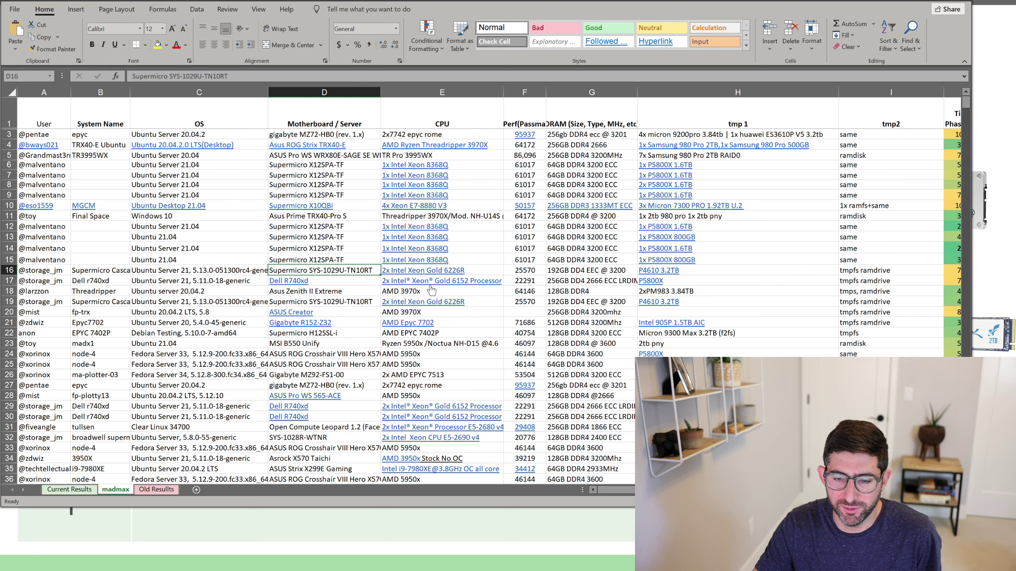
left_click(488, 271)
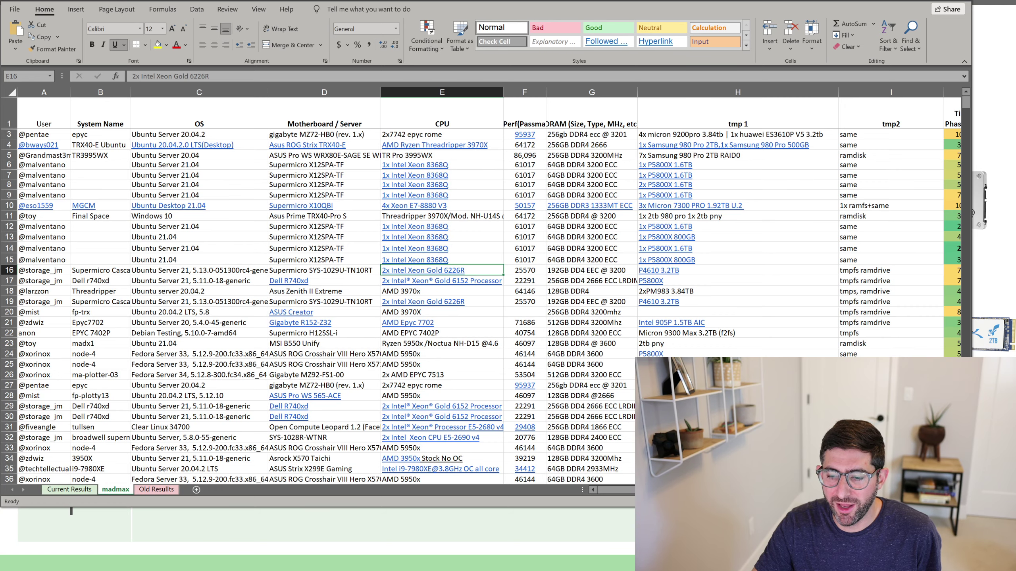
scroll(616, 489, "right", 5)
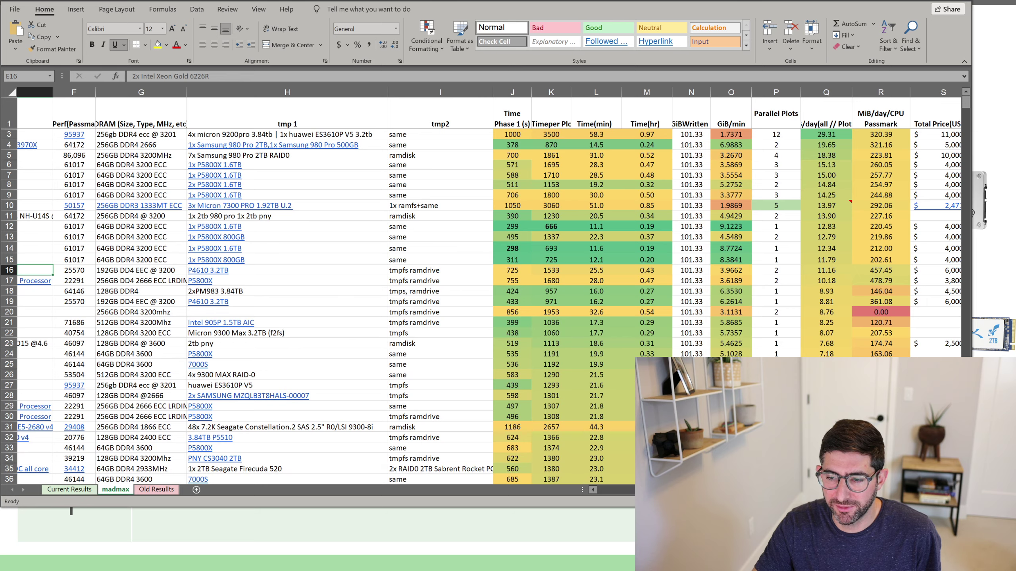
scroll(488, 288, "left", 5)
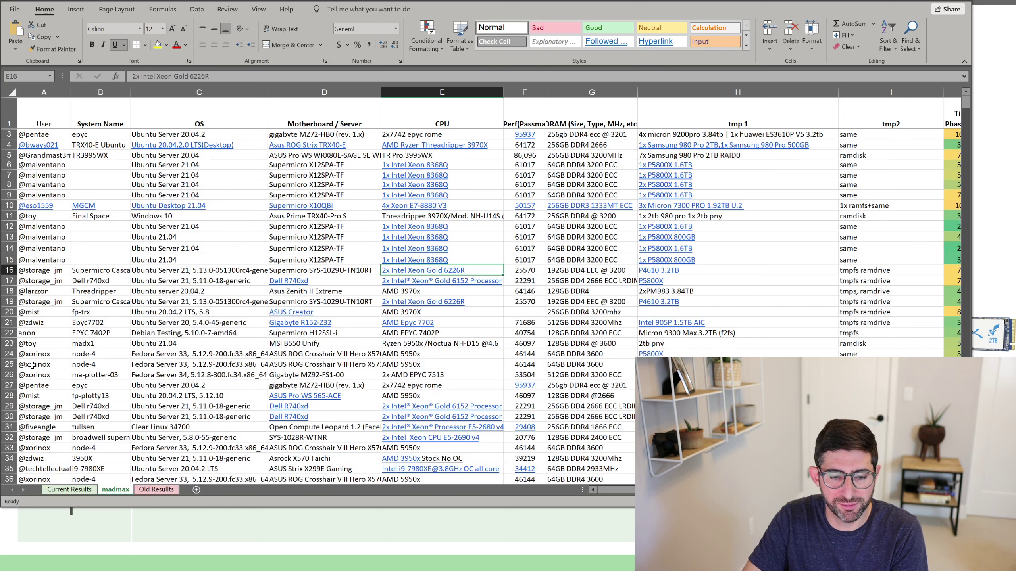
Examine the Broadwell Supermicro result in row 32, covering its CPU, DRAM, daily output formula and cost per TiB/day formula
left_click(9, 438)
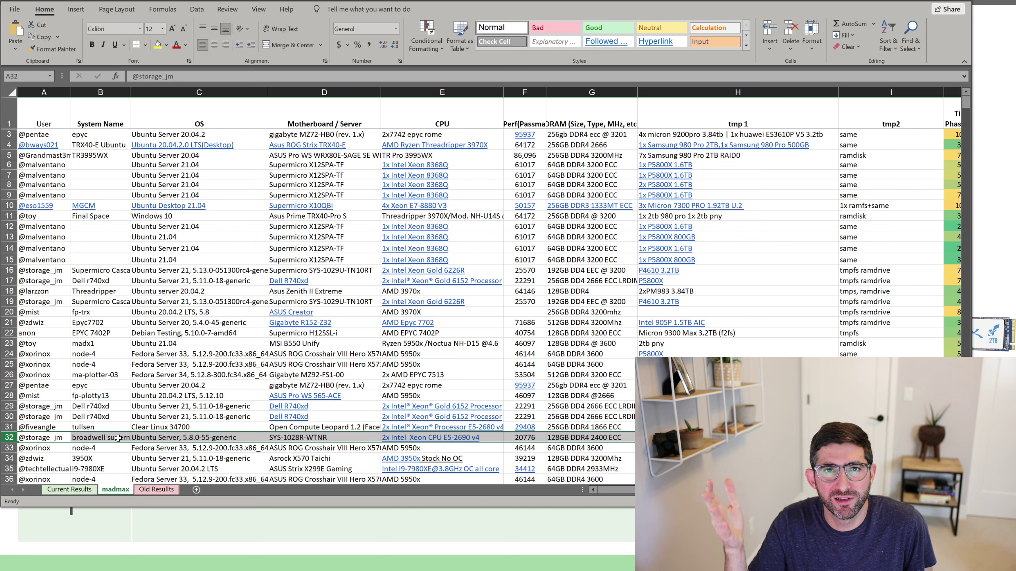
left_click(500, 438)
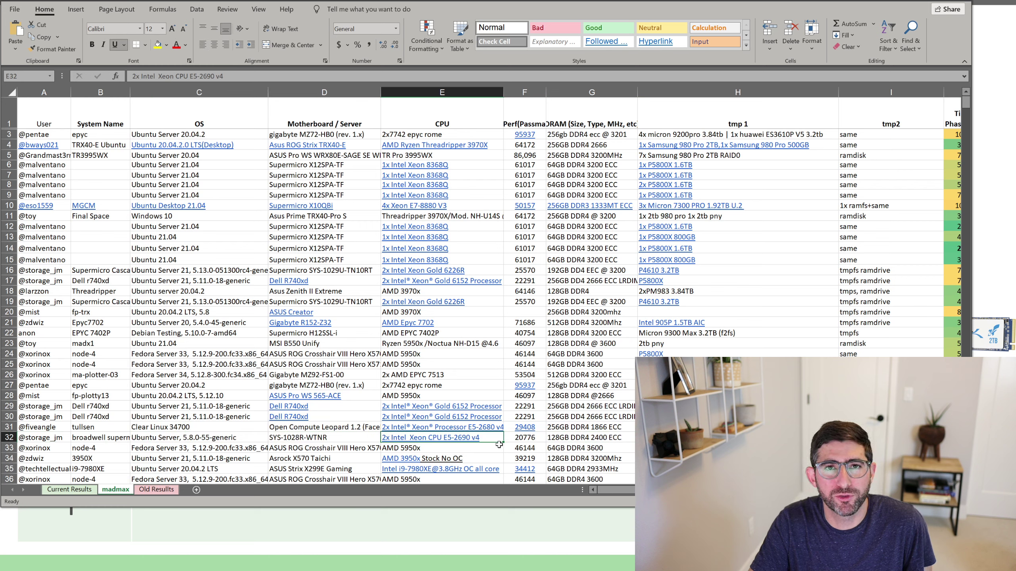
left_click(597, 438)
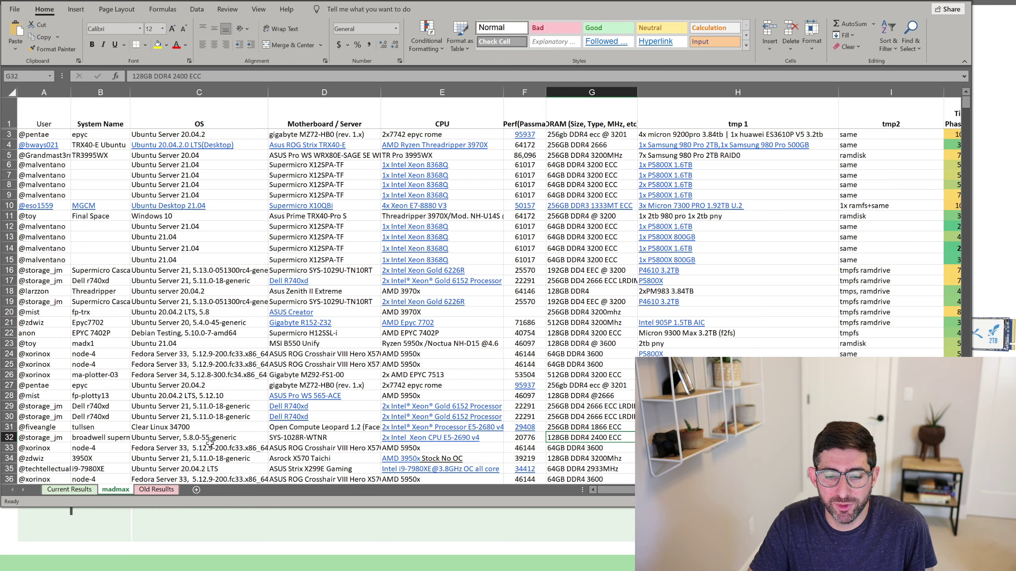
left_click(9, 437)
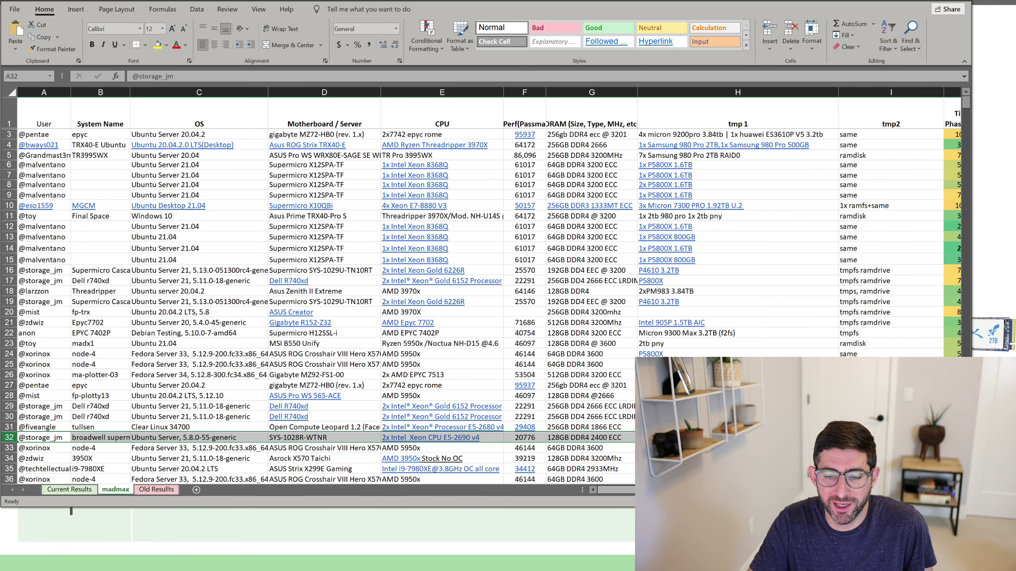
scroll(547, 439, "right", 5)
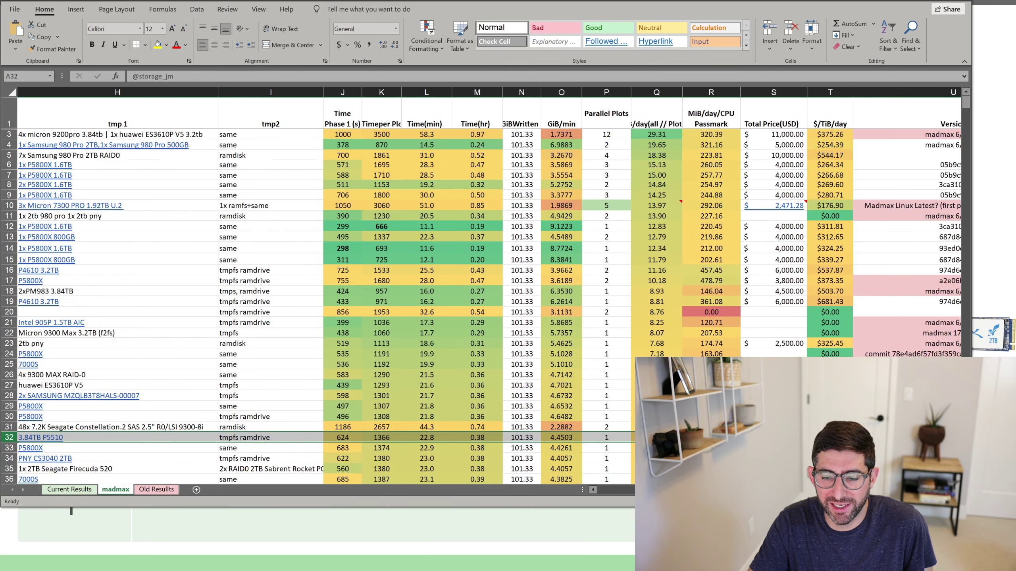
left_click(652, 437)
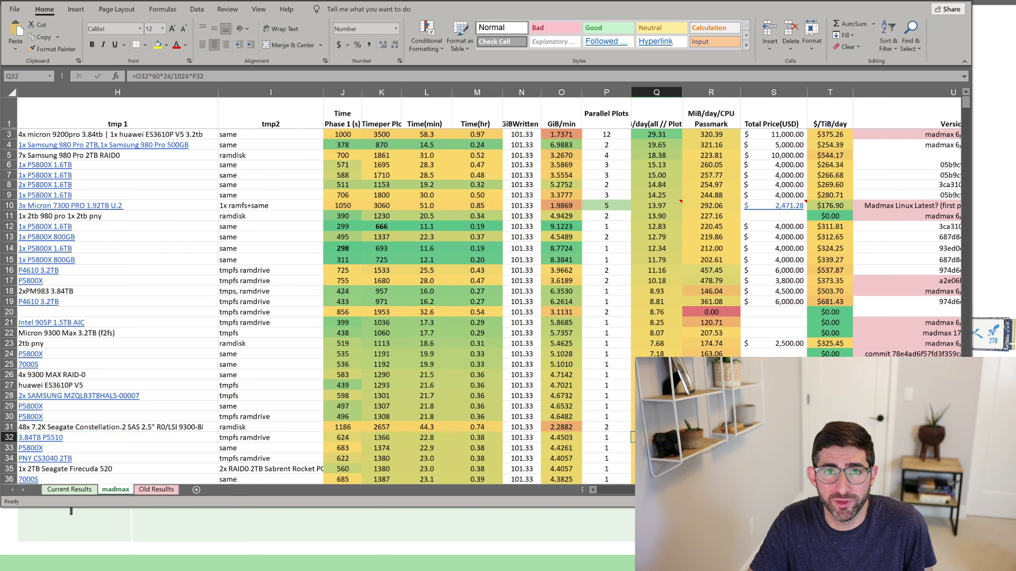
left_click(829, 438)
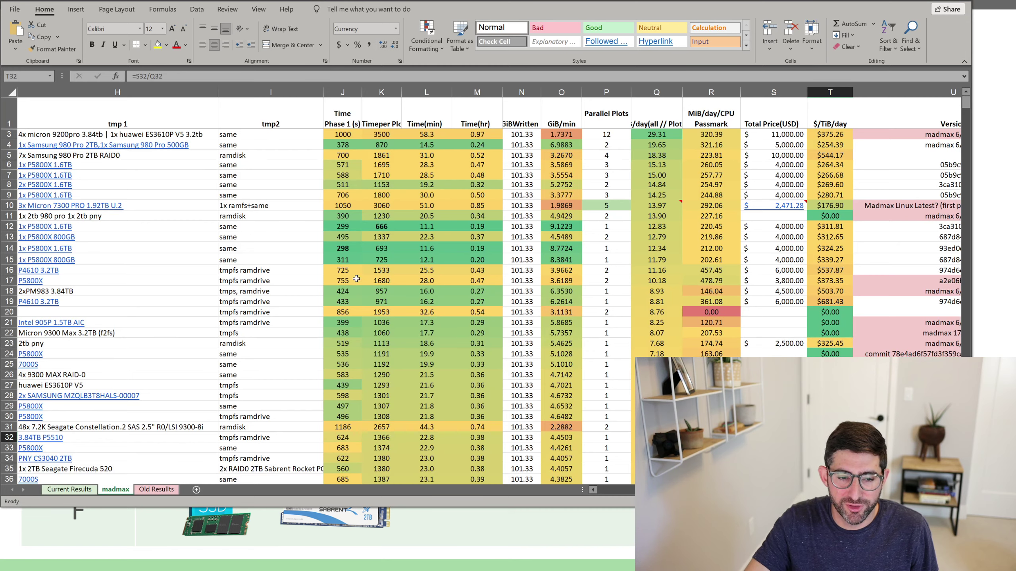
Scan the lower madmax results down to row 45, comparing their drives, plotting figures and systems
scroll(286, 304, "down", 4)
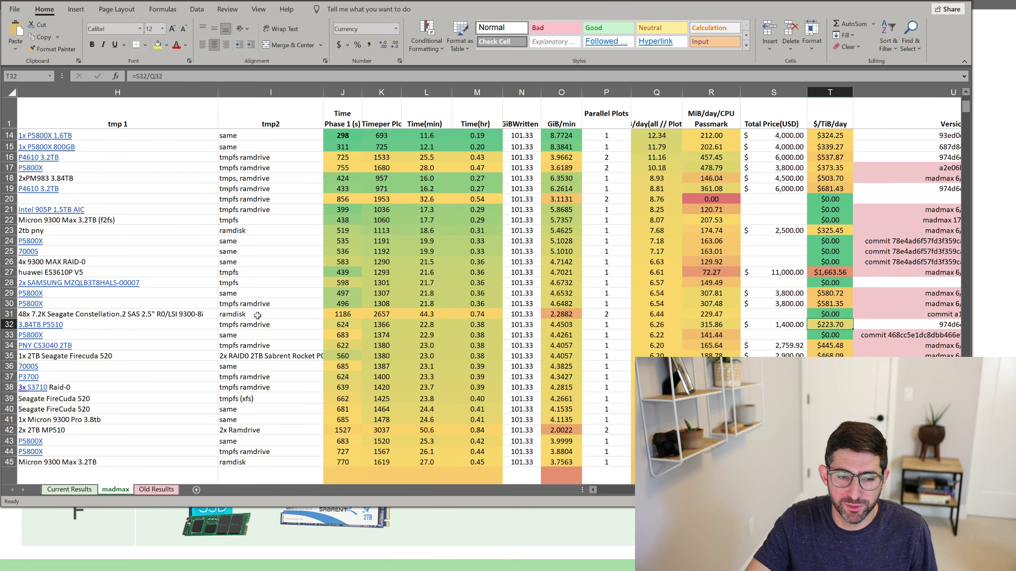
scroll(360, 378, "left", 5)
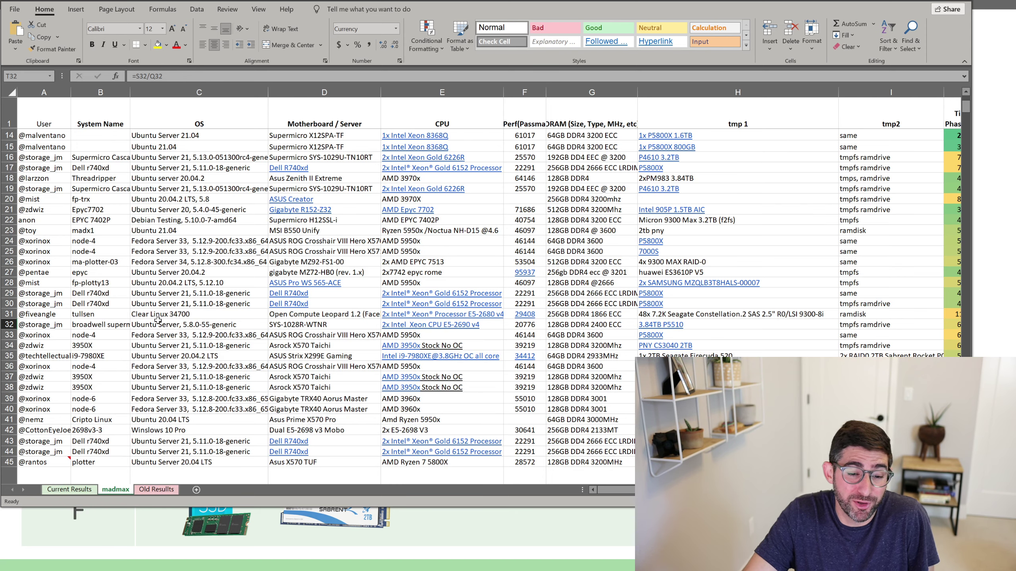
scroll(148, 335, "up", 4)
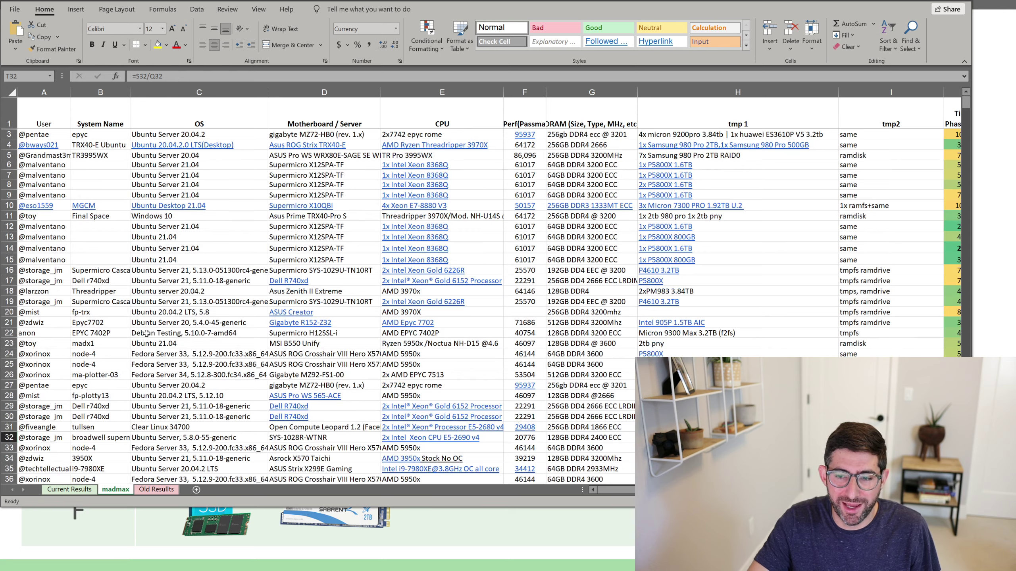